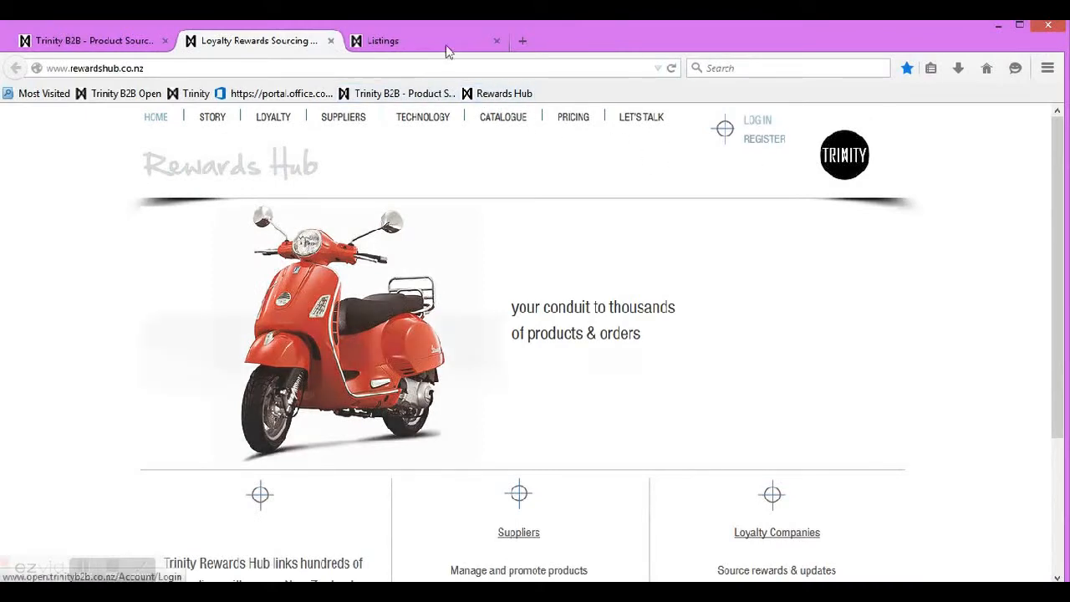
Step: Switch from the Rewards Hub tab to the Trinity B2B catalogue tab
left_click(446, 52)
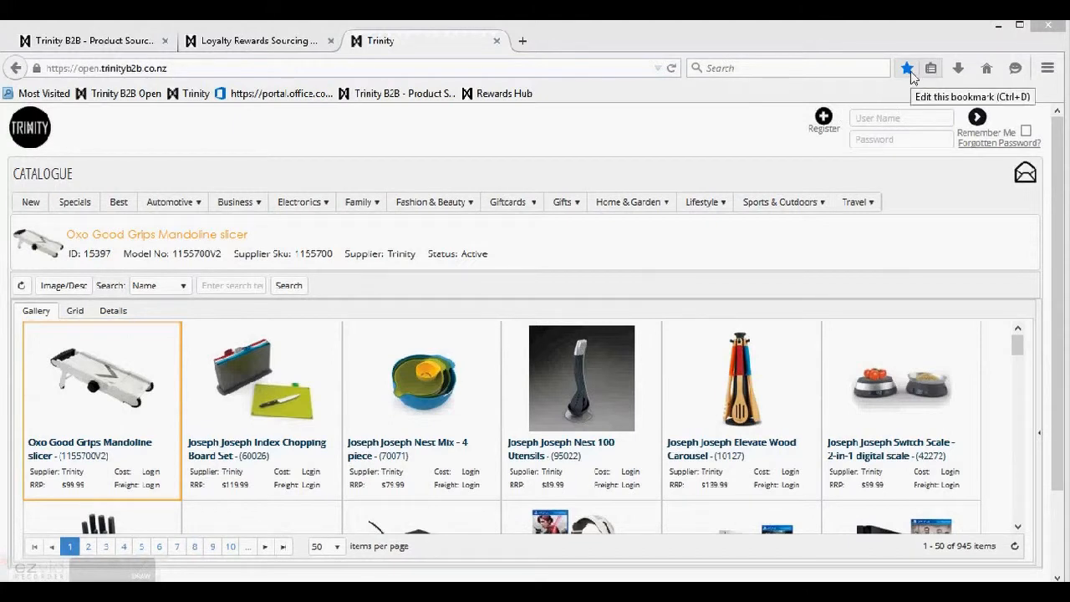
Step: Log in using the saved demo account entry with Remember Me ticked
left_click(875, 118)
type("d")
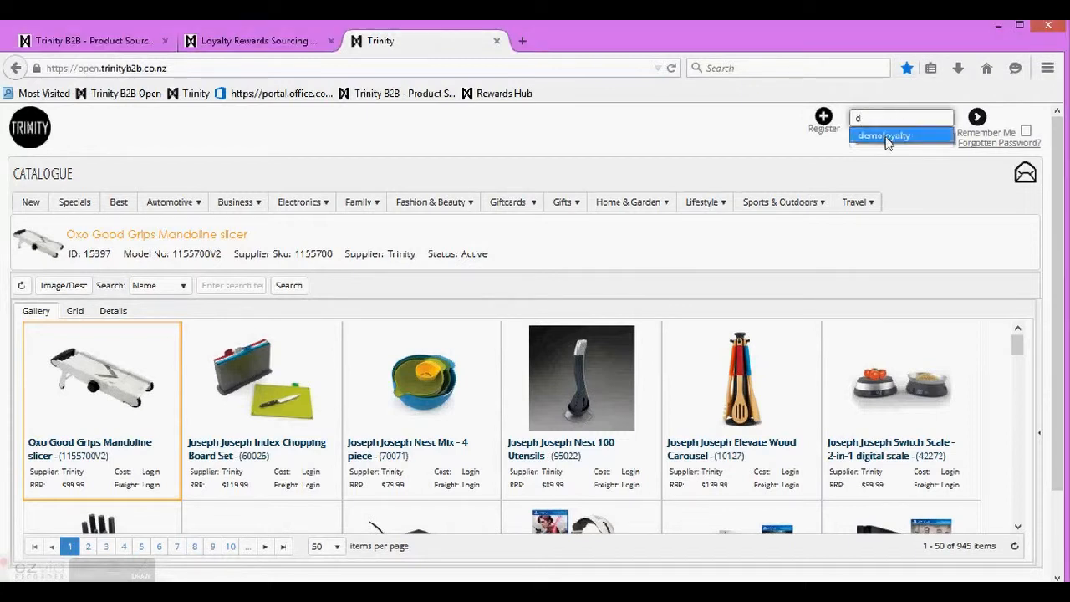
left_click(886, 136)
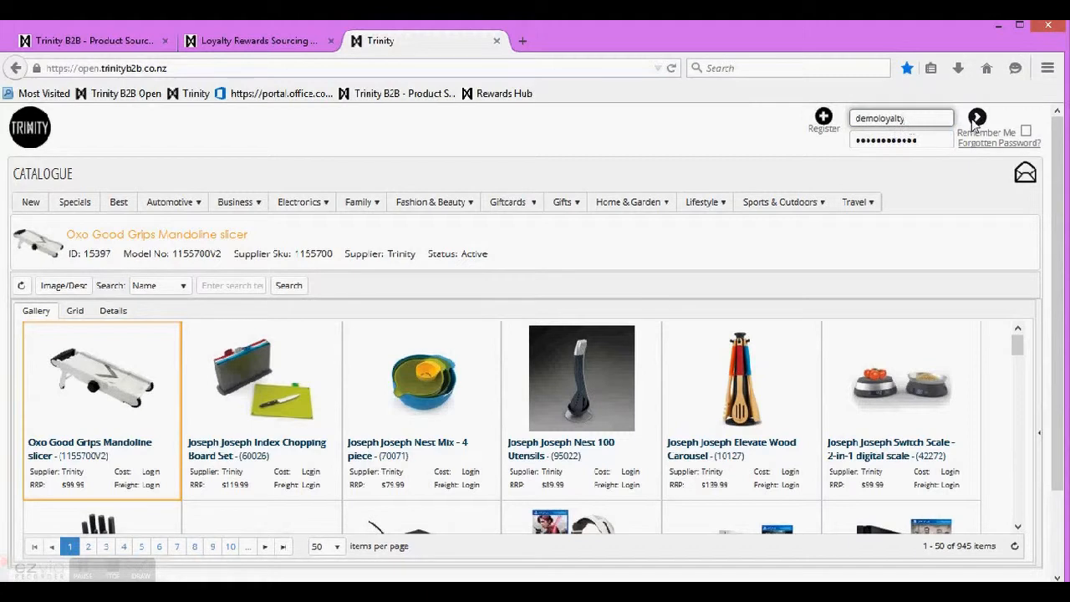
left_click(1027, 134)
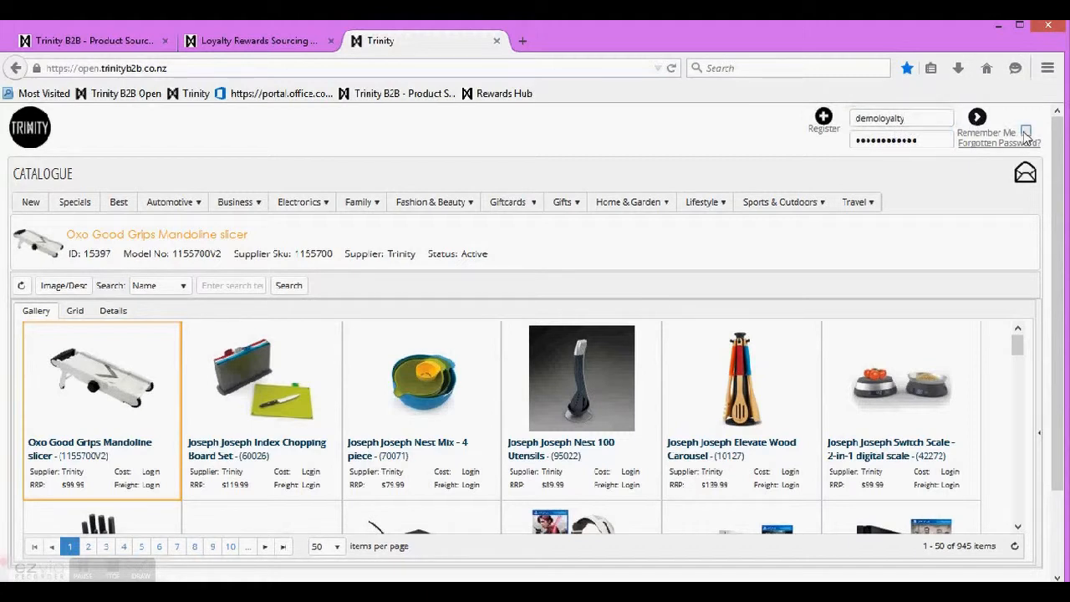
left_click(977, 120)
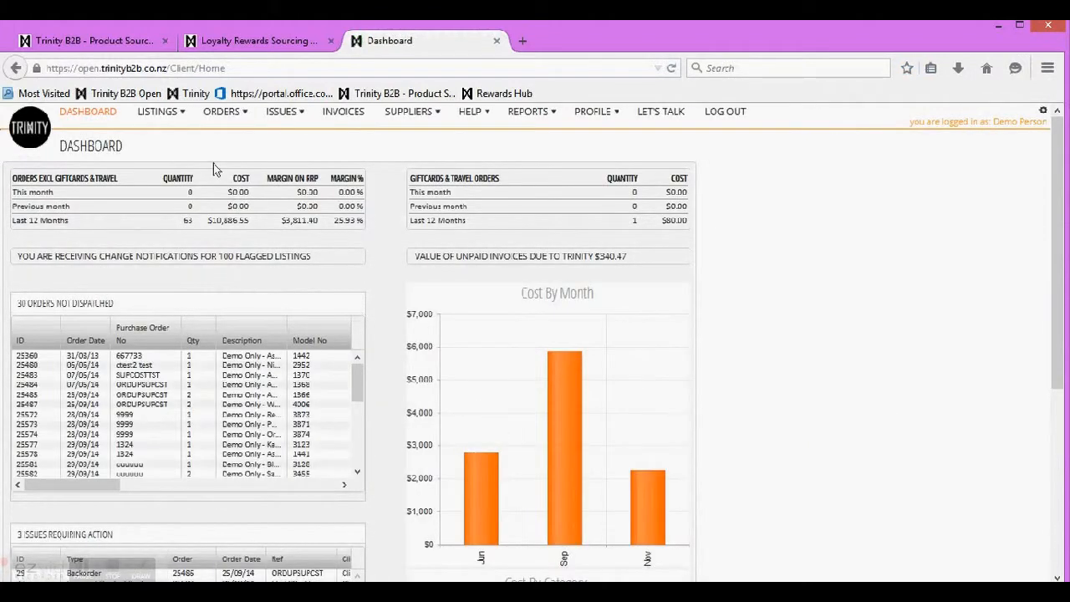
Step: Open the Listings gallery of 100 demo products, then bring up the help options
mouse_move(159, 121)
left_click(159, 134)
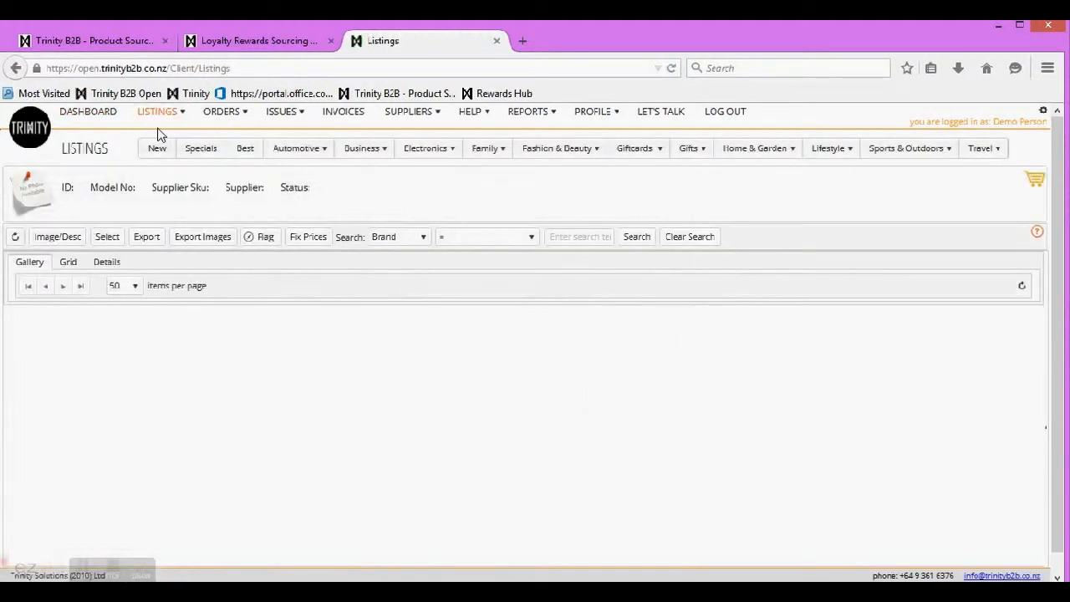
mouse_move(1037, 233)
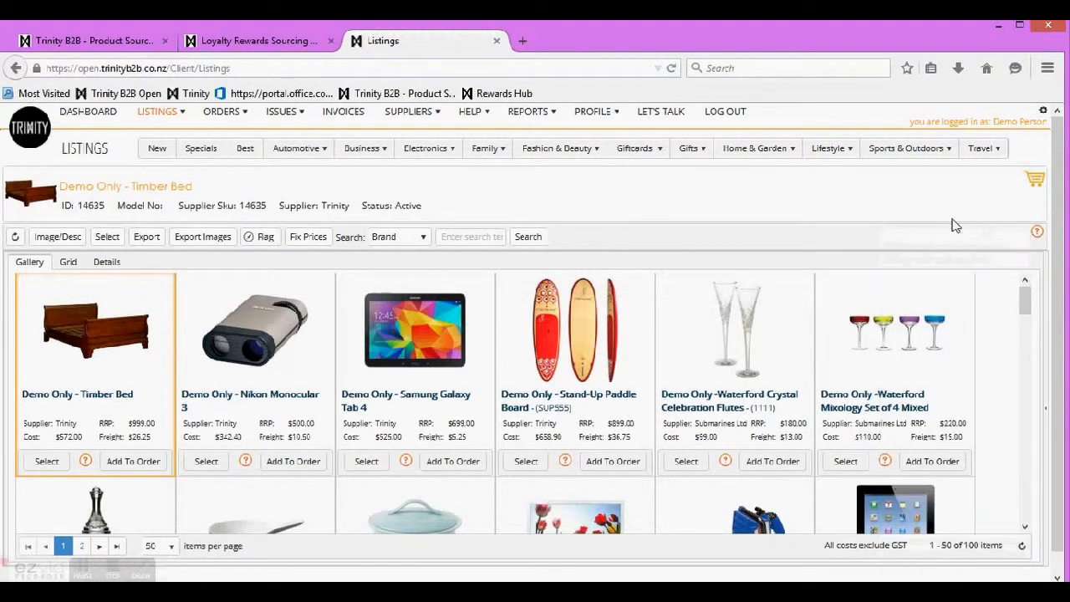
left_click(472, 114)
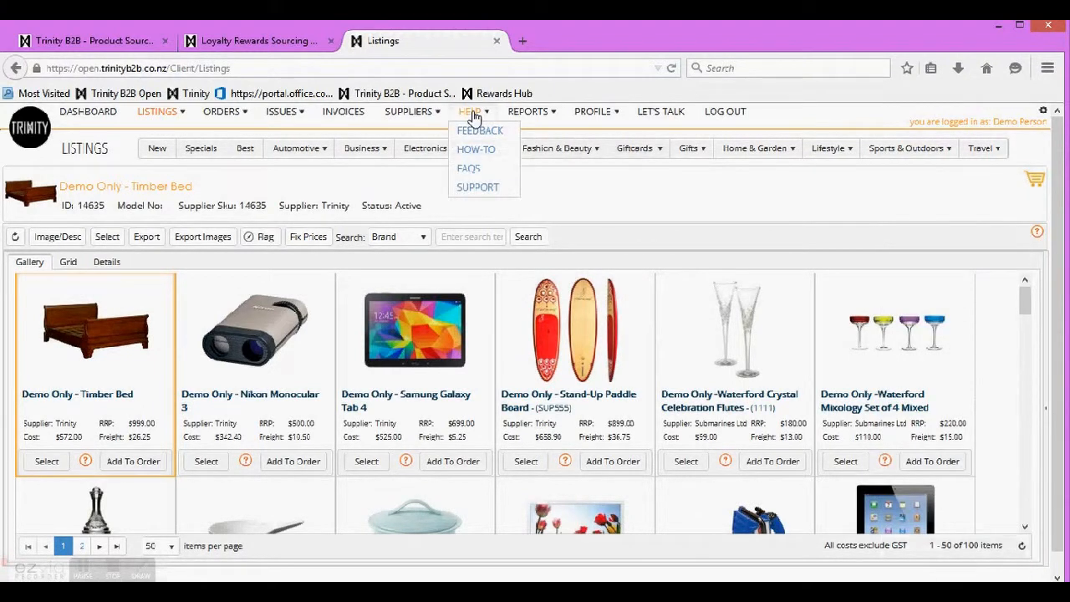
left_click(475, 155)
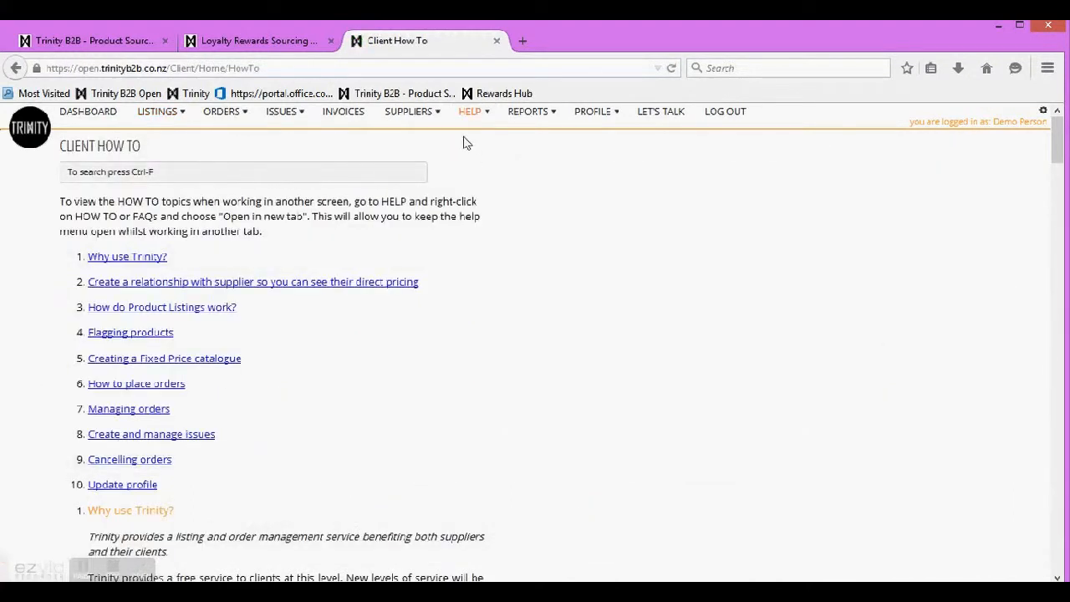
mouse_move(464, 114)
left_click(468, 168)
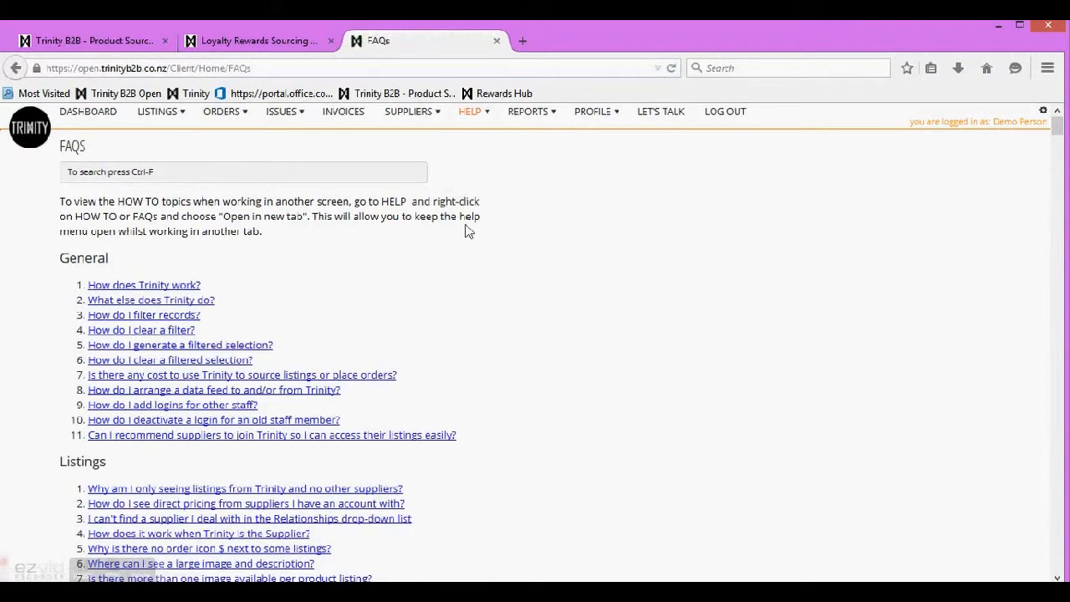
scroll(540, 310, "down", 5)
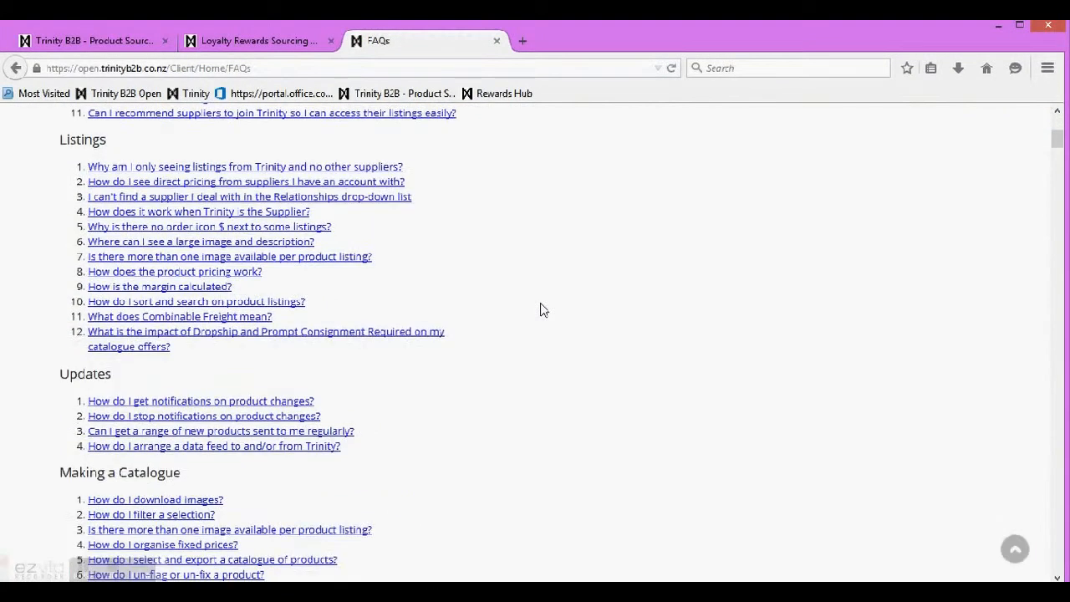
scroll(540, 310, "down", 5)
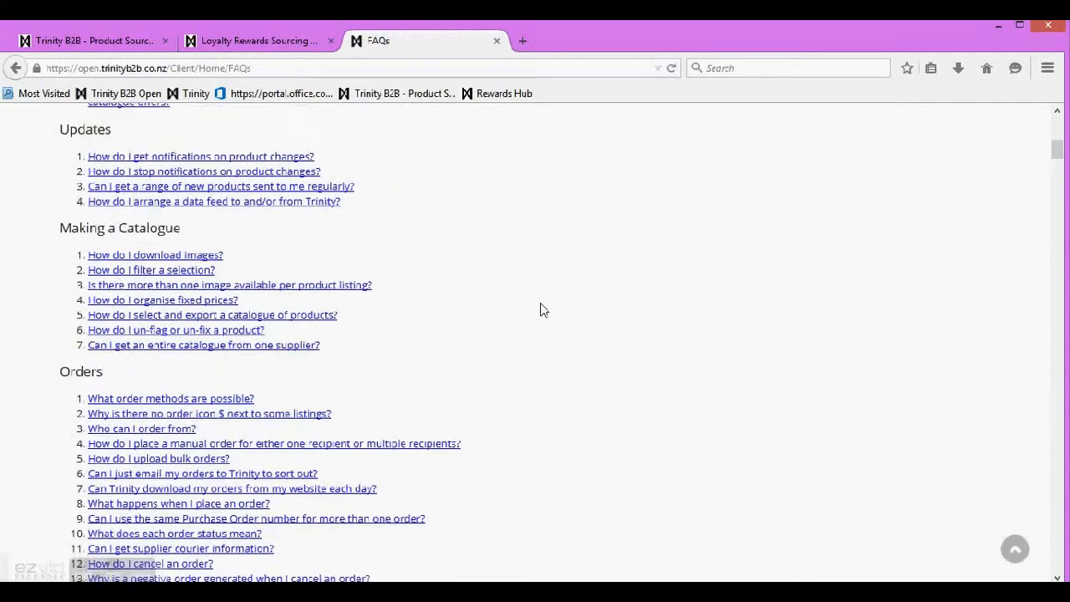
scroll(540, 310, "up", 10)
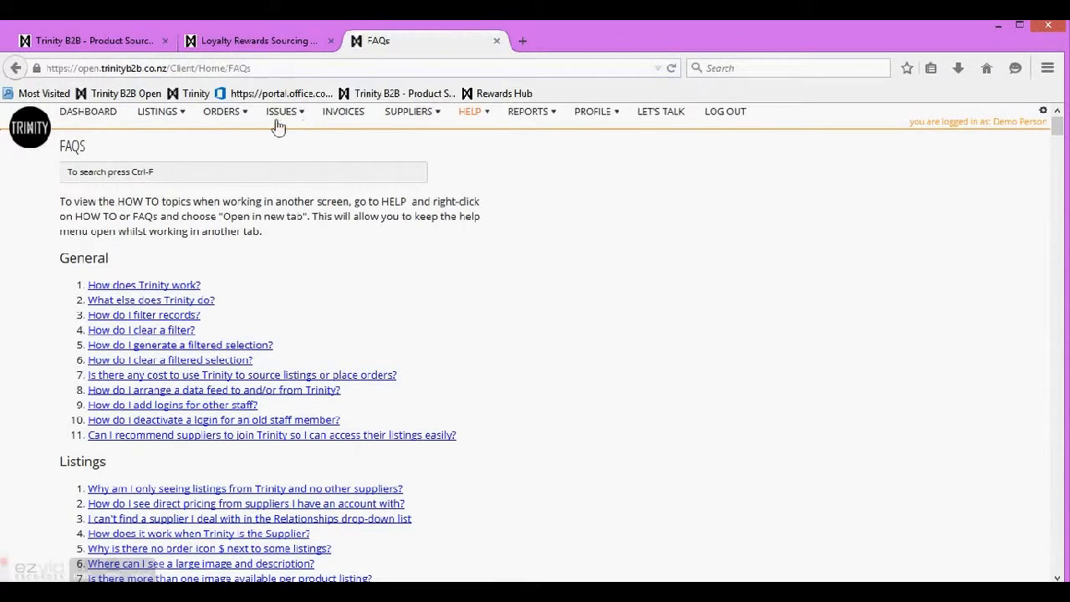
left_click(170, 113)
left_click(160, 134)
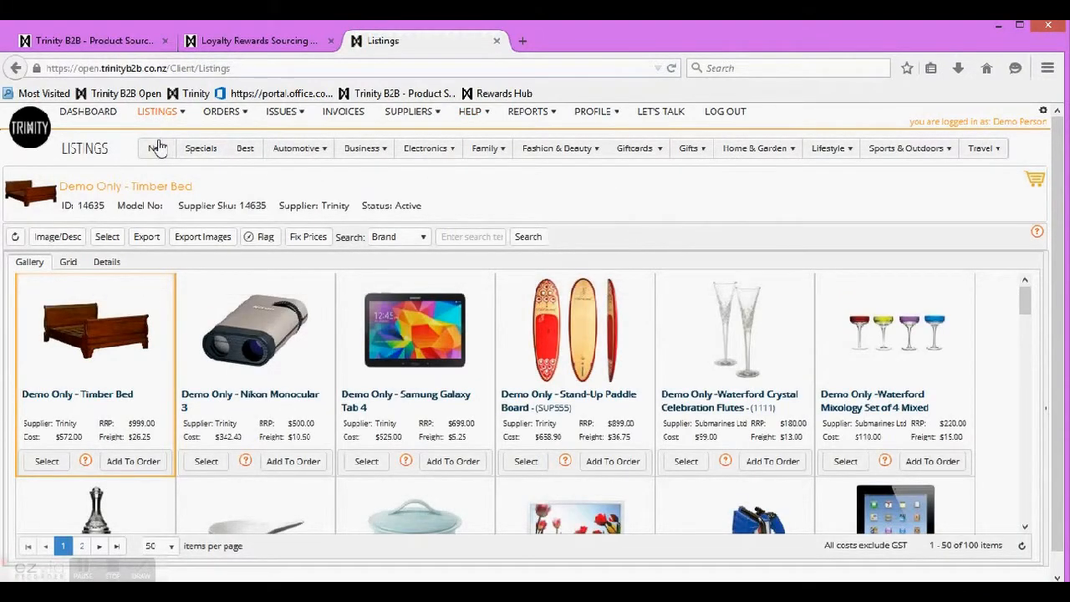
Step: Apply the New, Specials and Best filters, then the Electronics > Computers & Tablets category
left_click(157, 153)
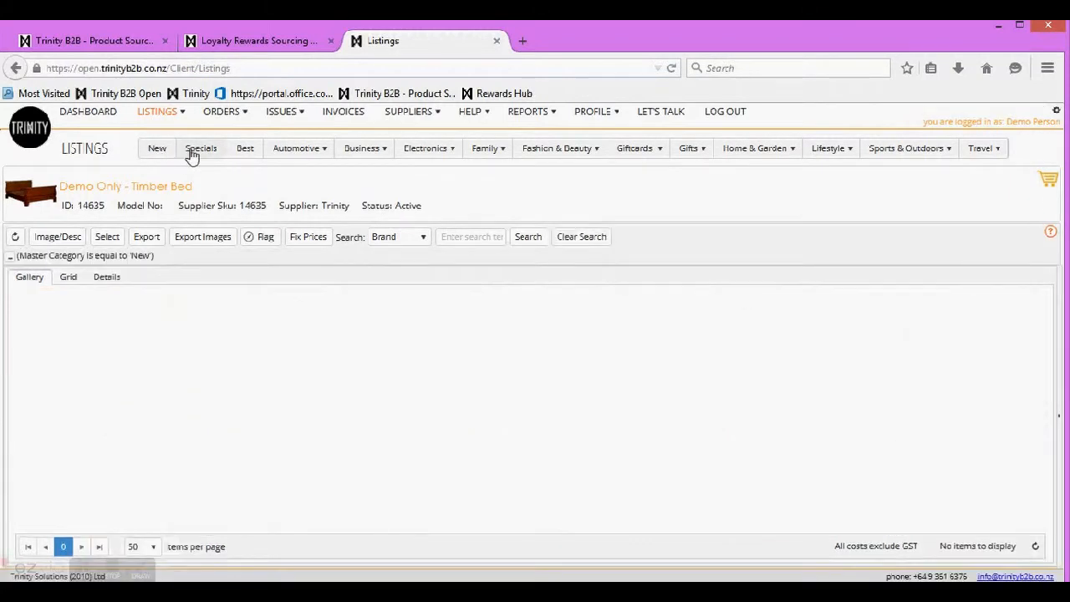
left_click(200, 153)
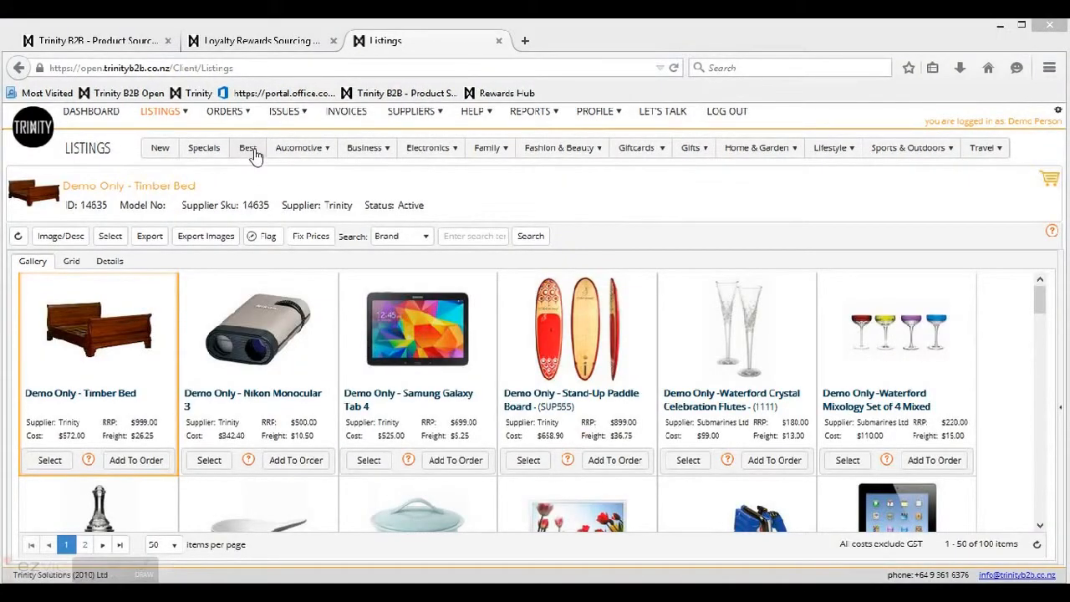
left_click(254, 155)
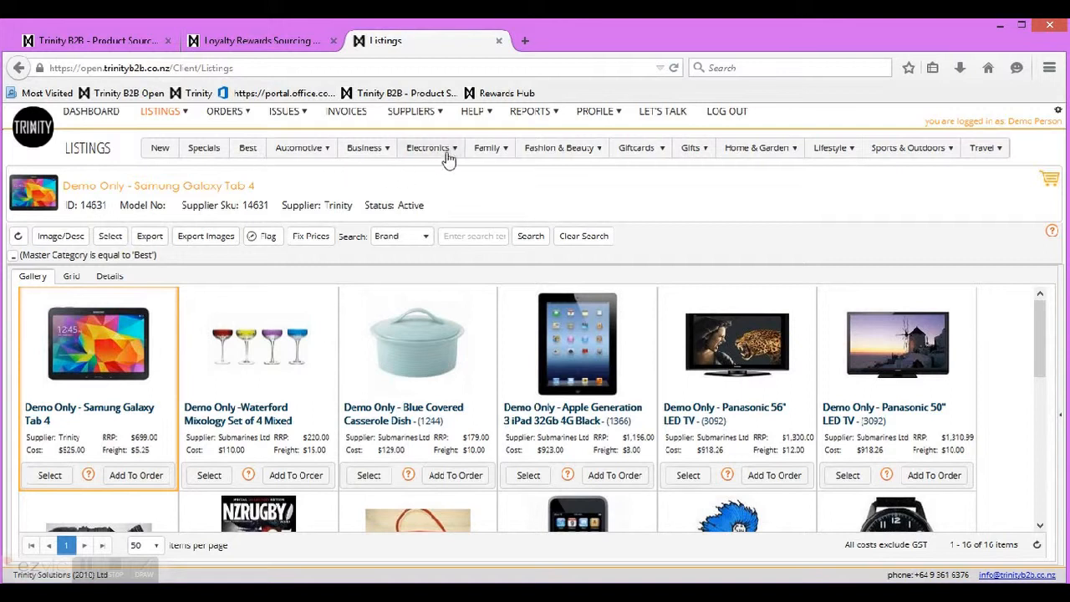
mouse_move(450, 157)
left_click(446, 234)
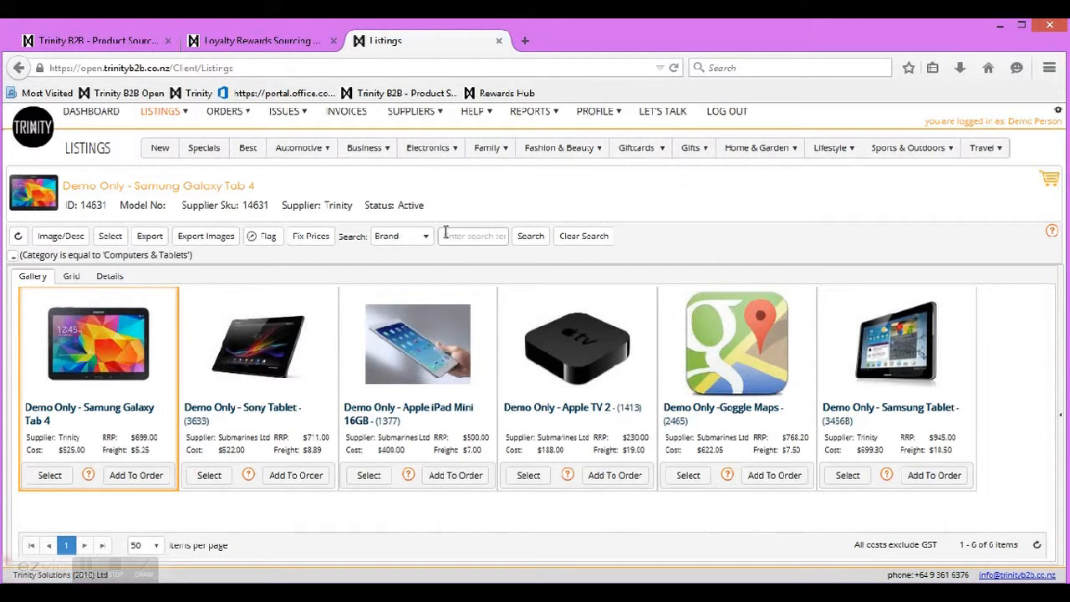
Step: Review the Galaxy Tab 4 details (cost $525.00, RRP $699.00), then return to grid view
left_click(71, 277)
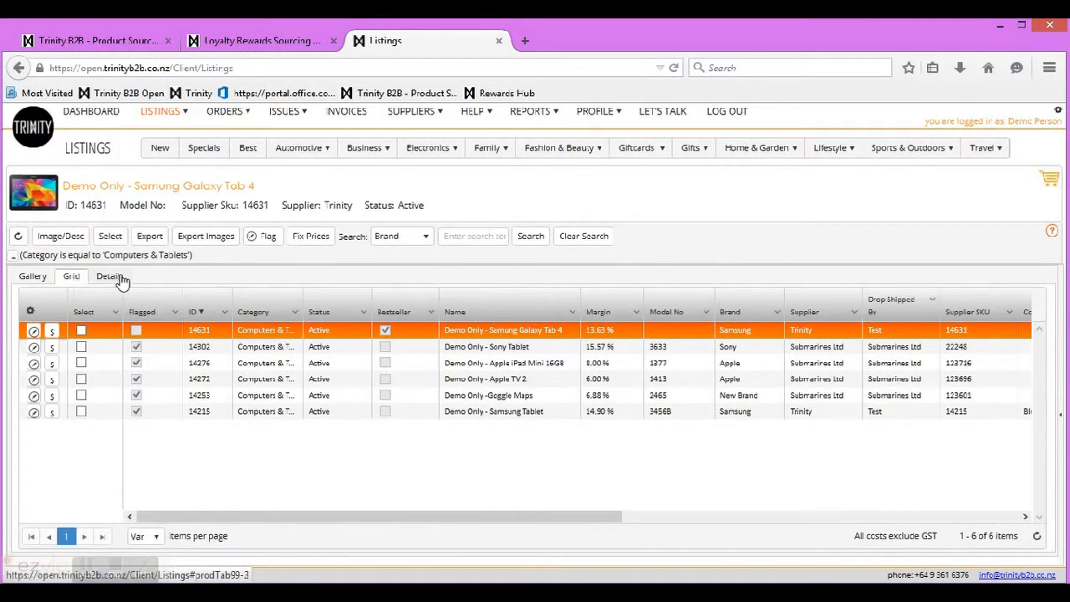
left_click(115, 279)
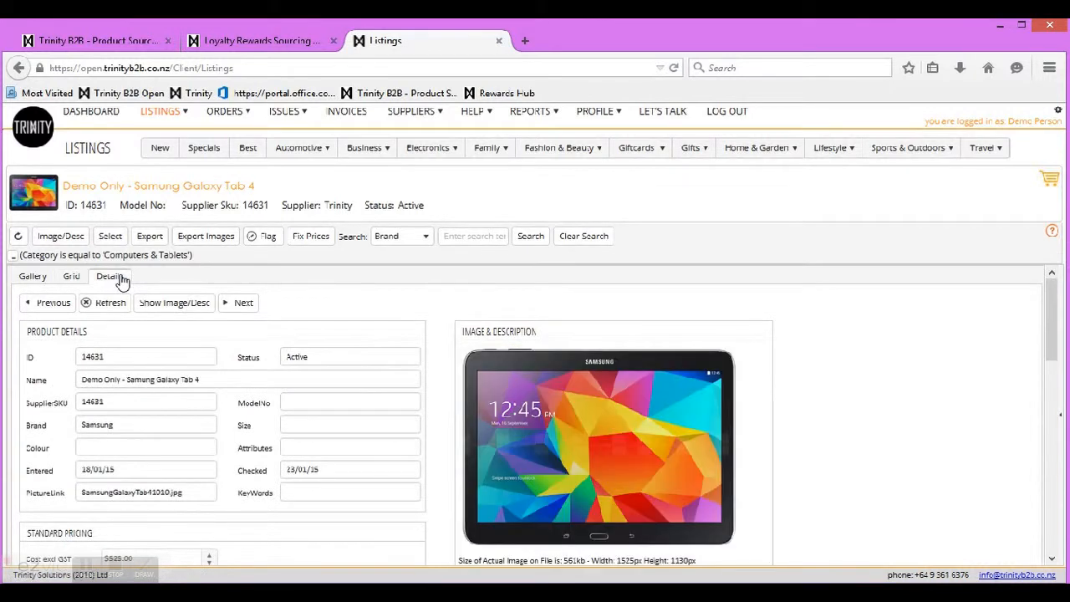
scroll(889, 368, "down", 3)
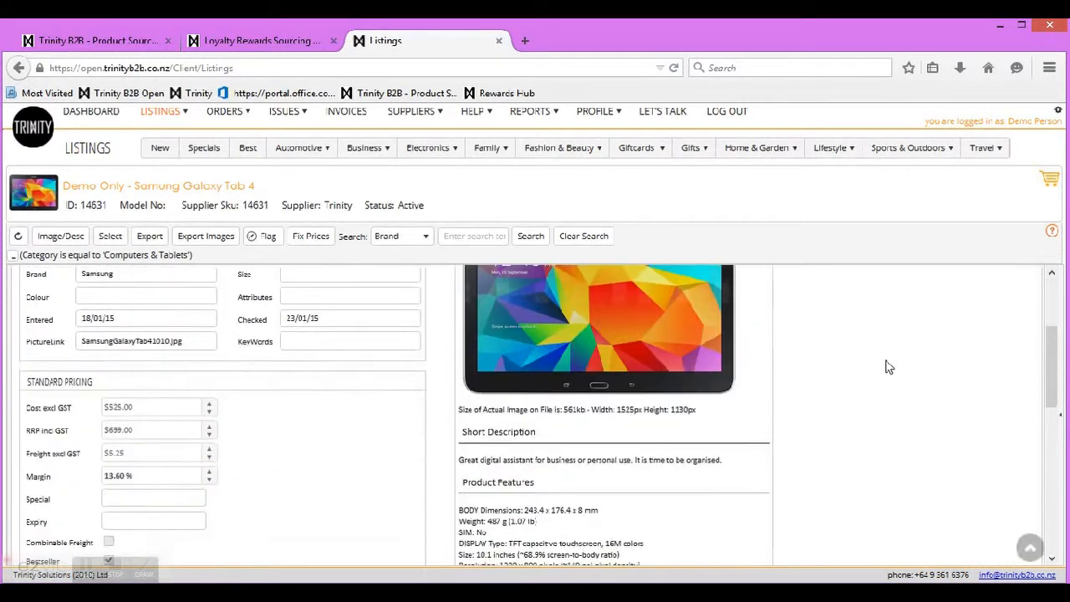
scroll(888, 368, "down", 10)
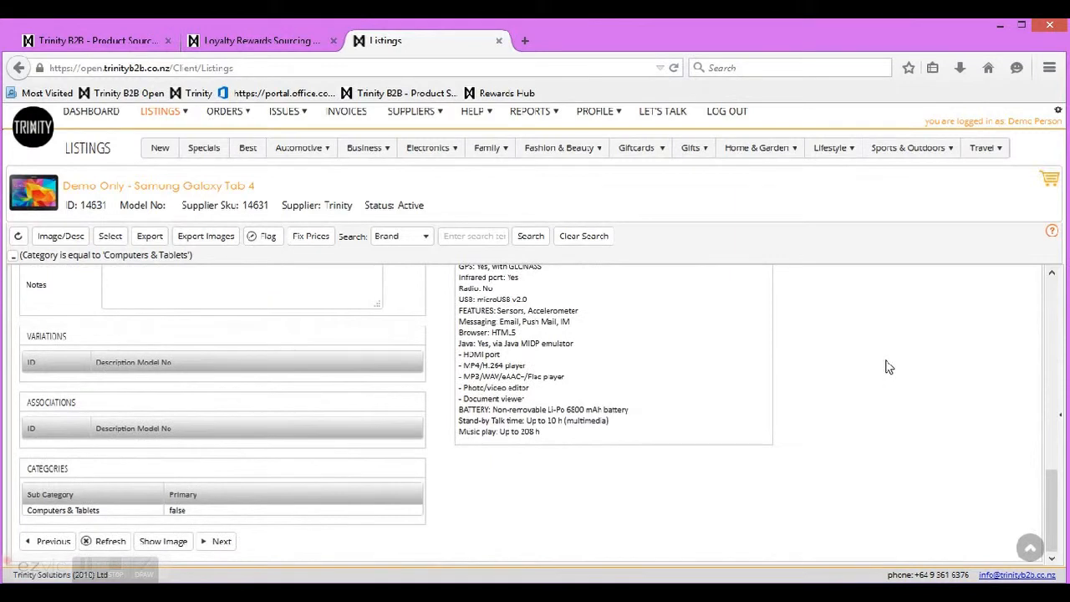
scroll(889, 368, "up", 12)
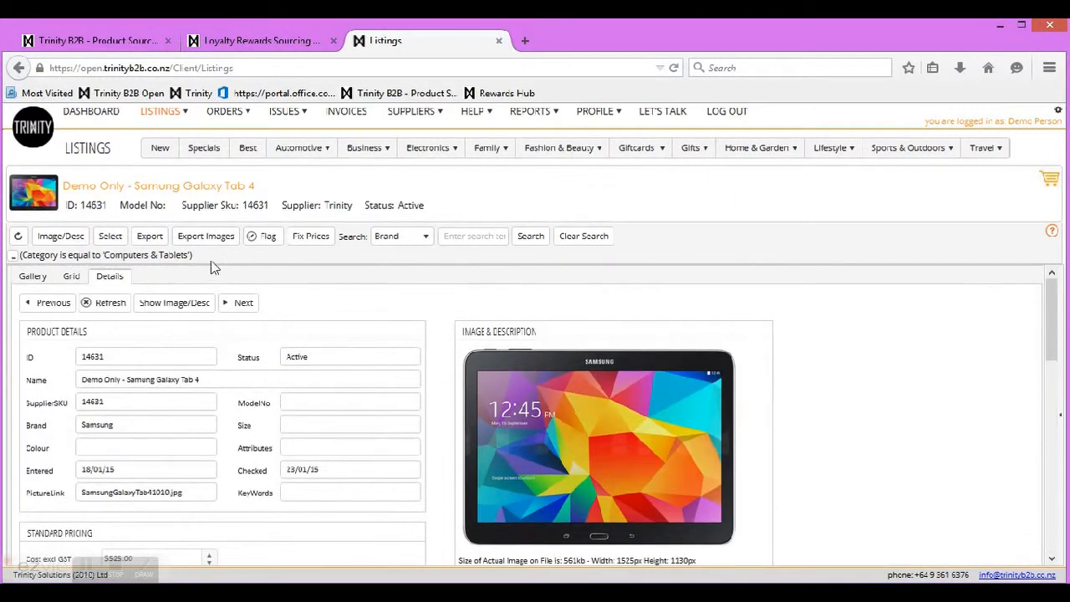
left_click(73, 278)
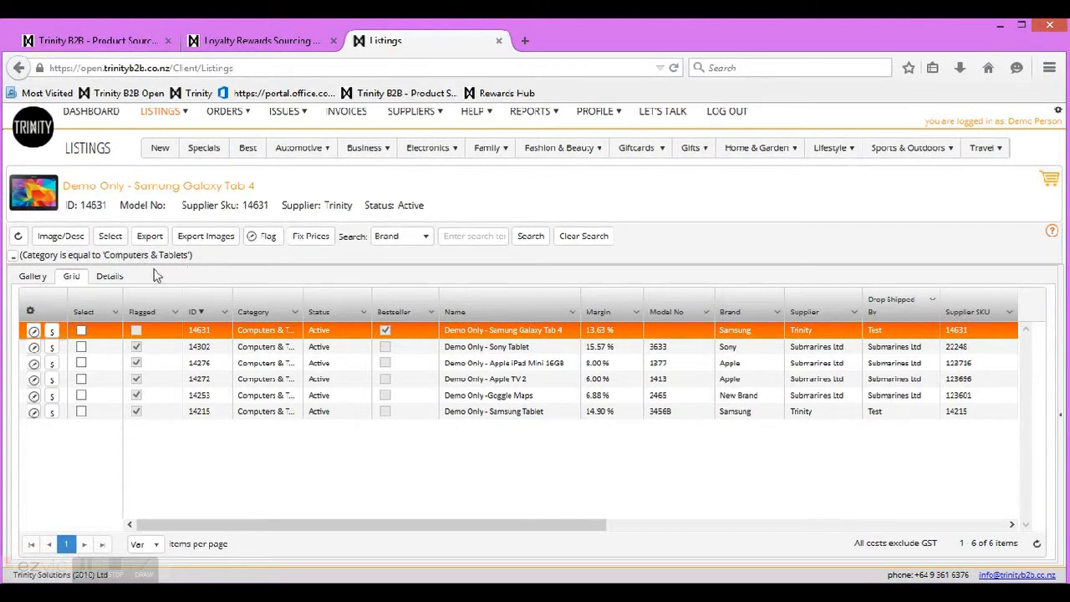
Step: Clear the category filter and search, then show, resize and hide the image/description panel
left_click(12, 257)
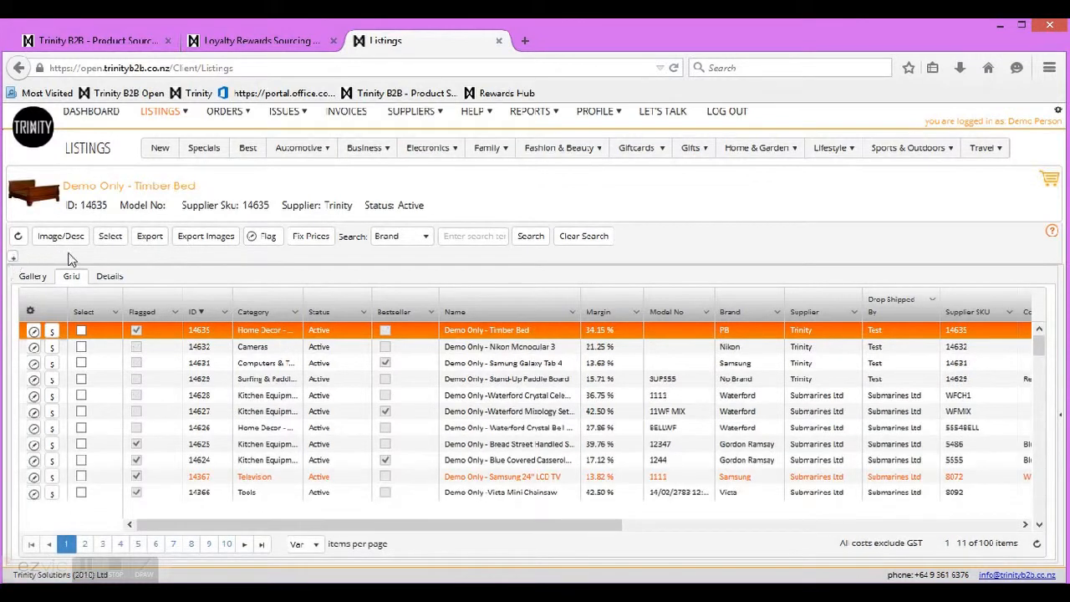
left_click(585, 238)
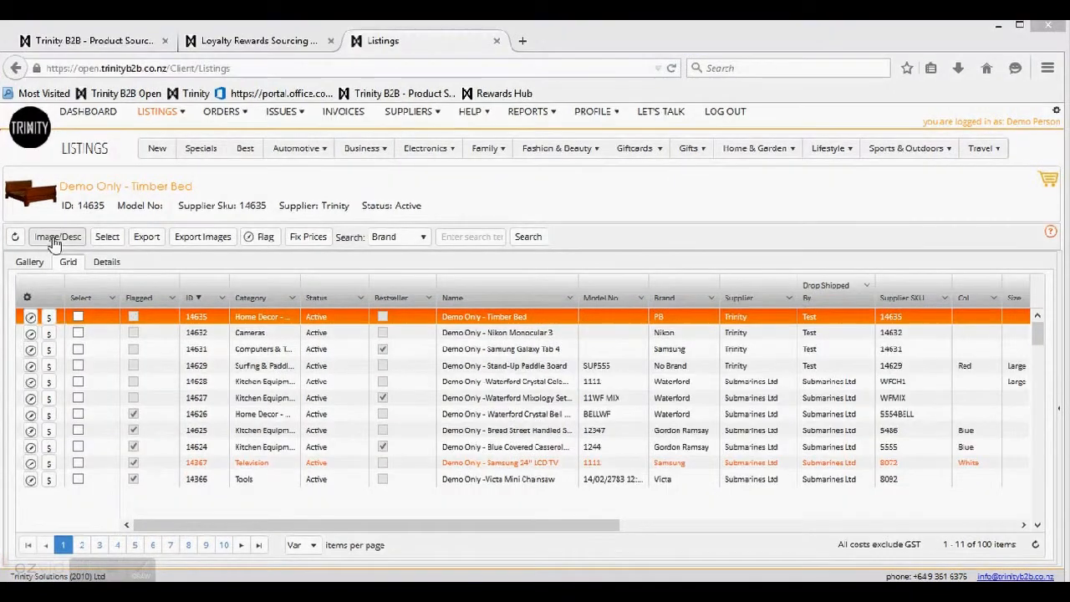
left_click(54, 241)
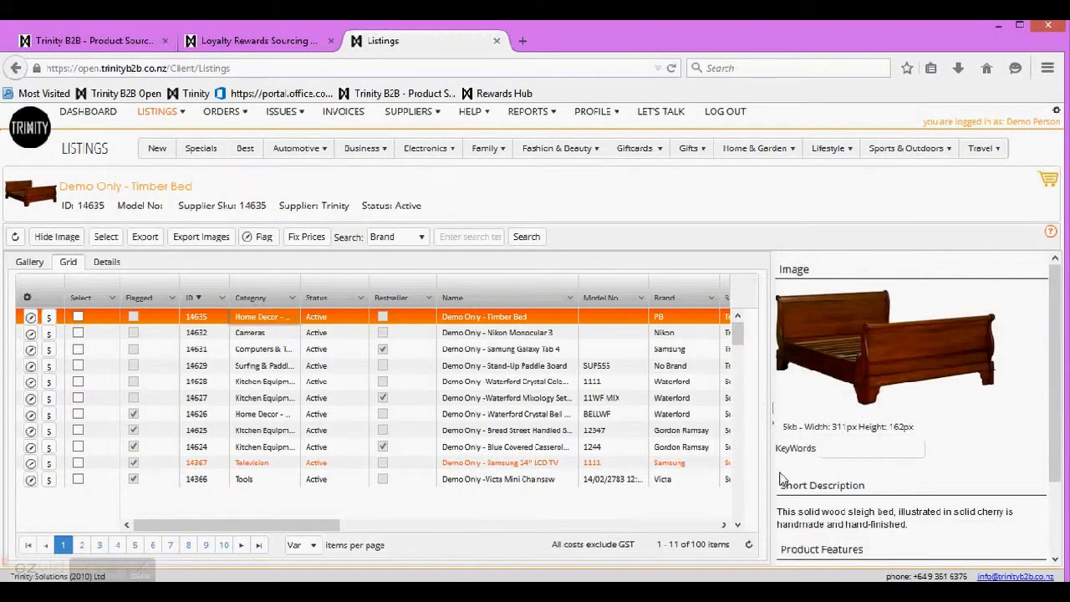
left_click_drag(772, 413, 752, 427)
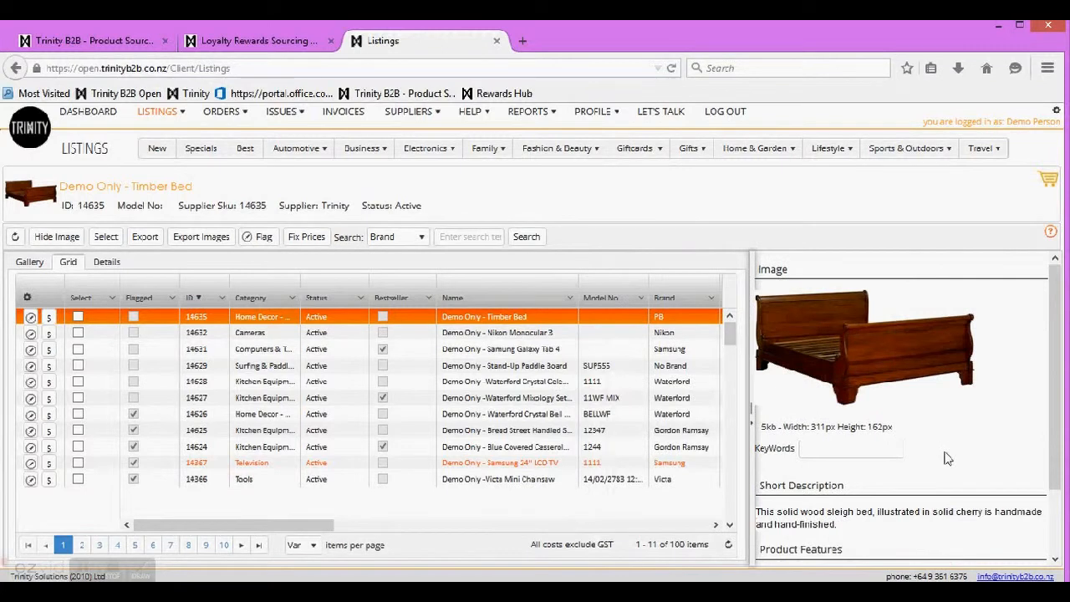
scroll(947, 463, "down", 2)
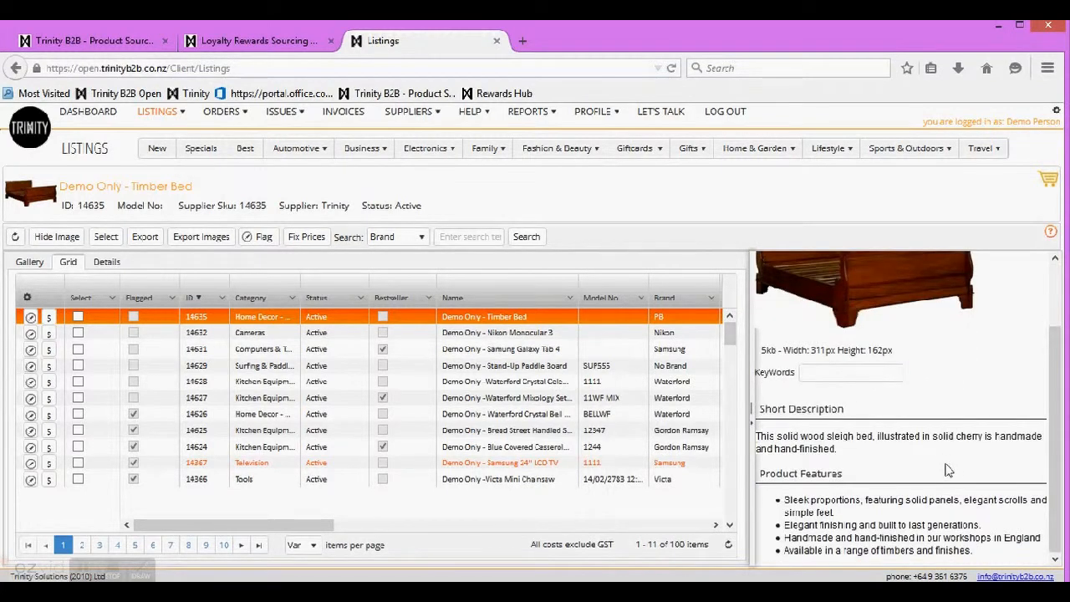
scroll(947, 471, "up", 1)
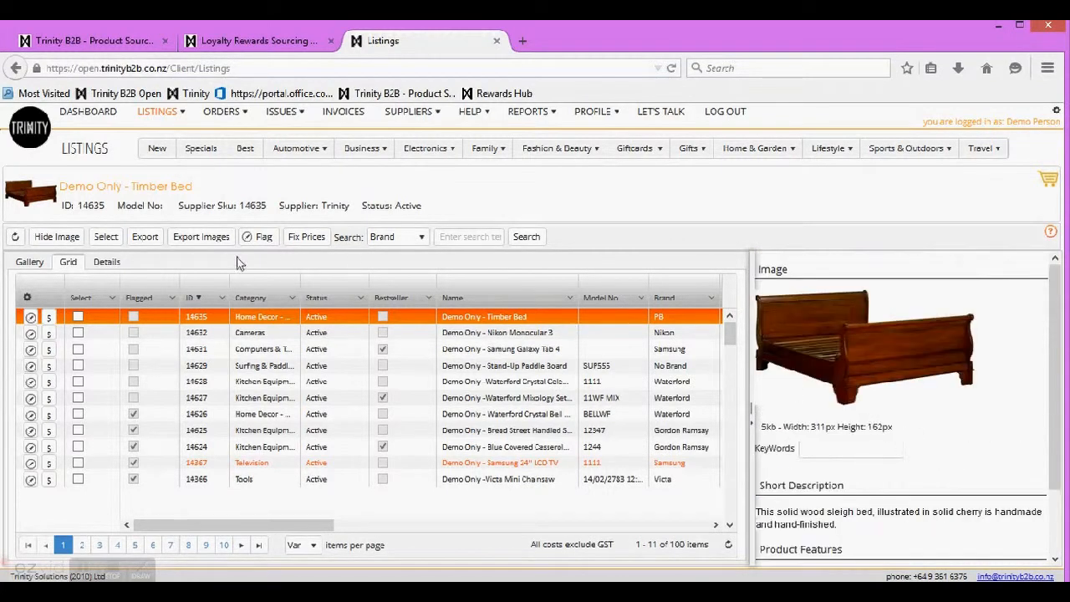
left_click(51, 240)
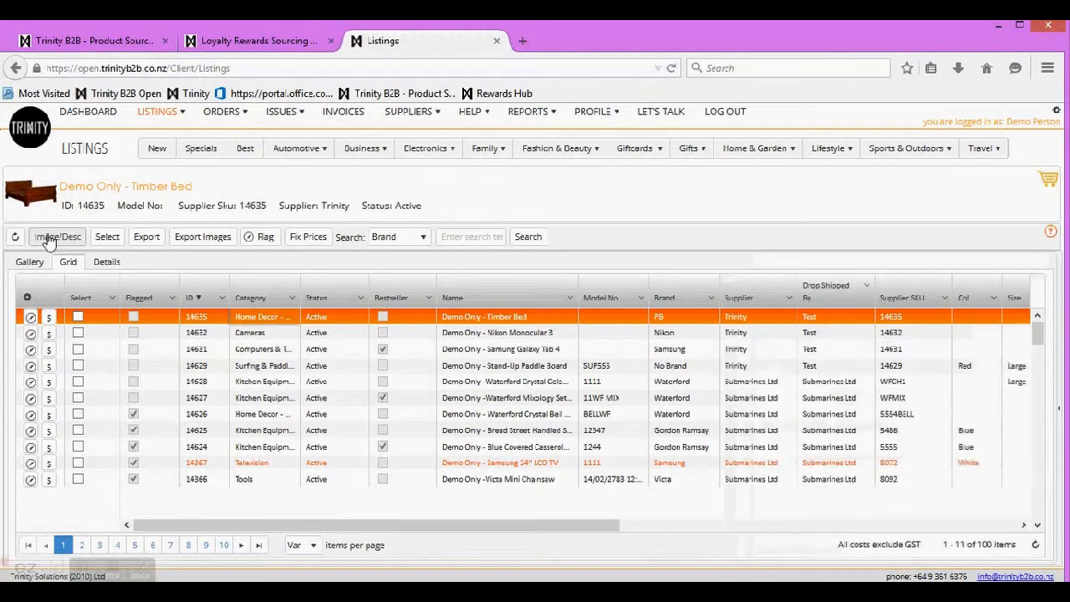
Step: Select all listings and set the page size to 200 listings per page
left_click(106, 238)
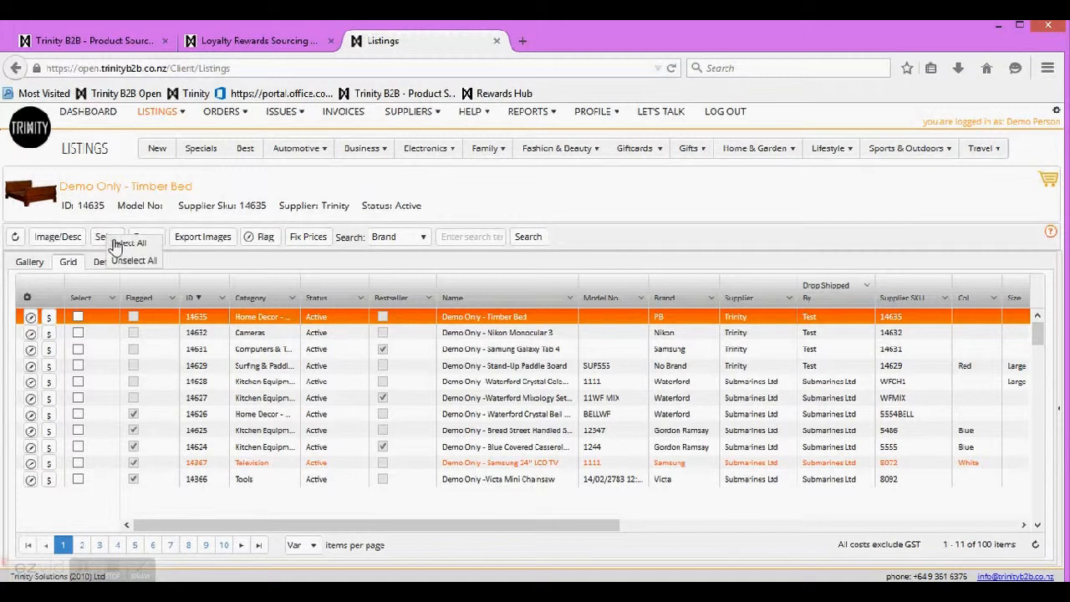
left_click(116, 243)
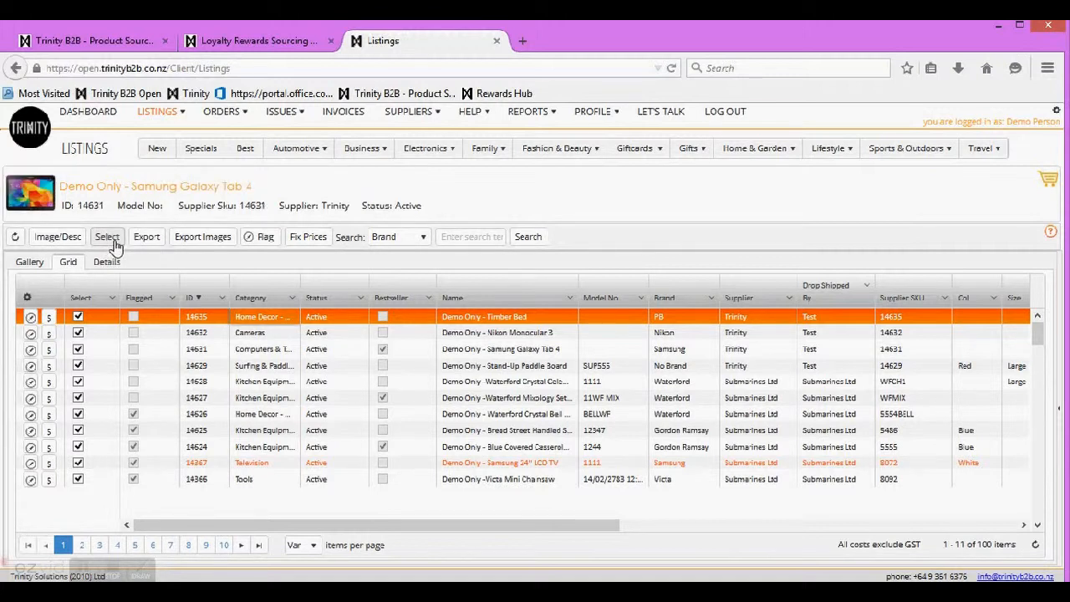
left_click(313, 548)
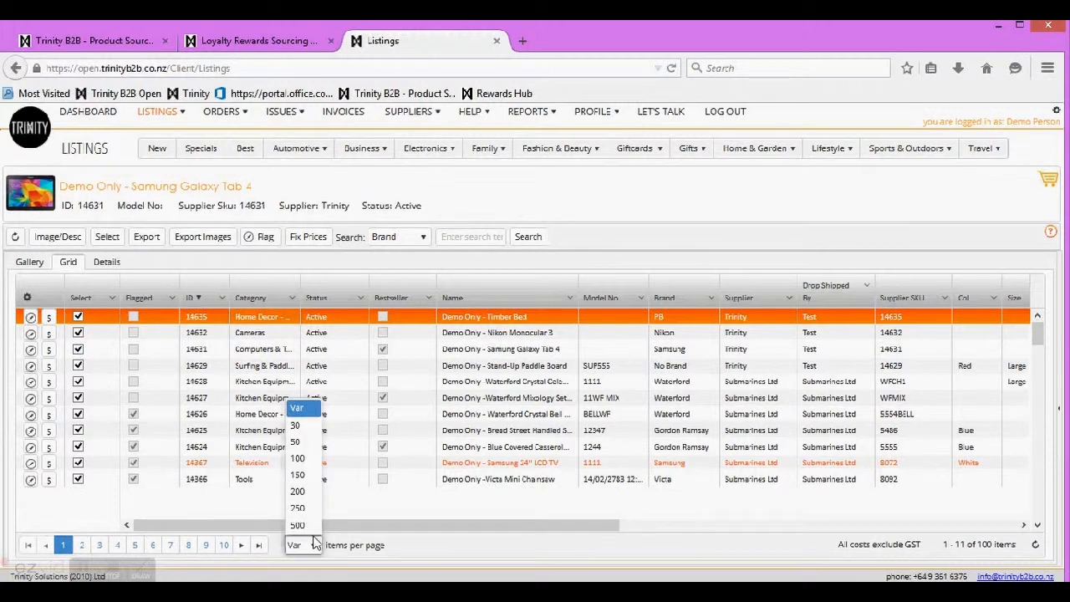
left_click(298, 493)
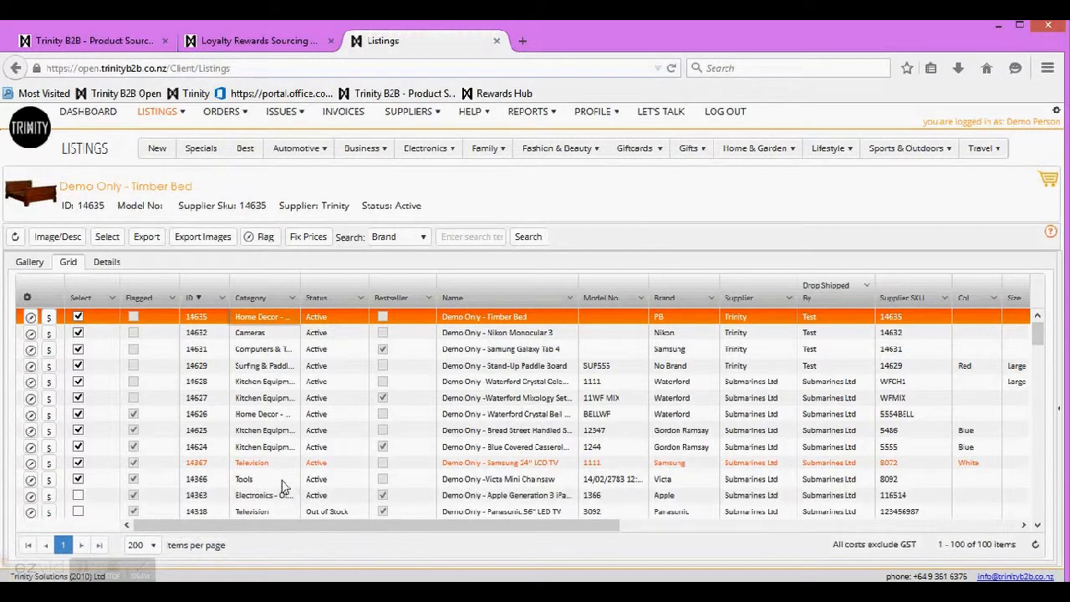
Step: Select all rows again, including the newly shown ones, then unselect every row
left_click(109, 238)
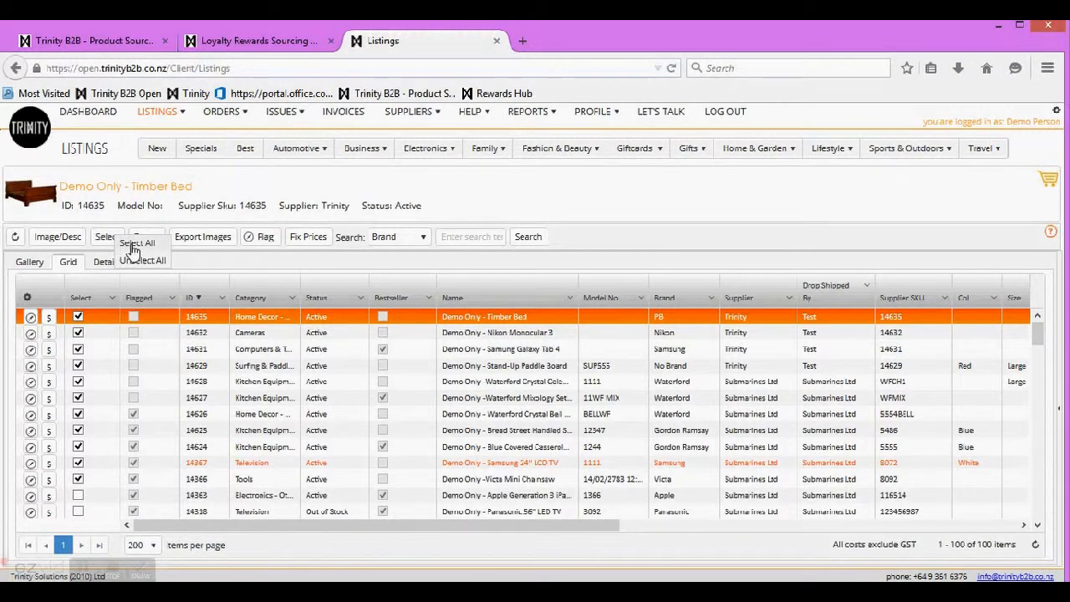
left_click(134, 244)
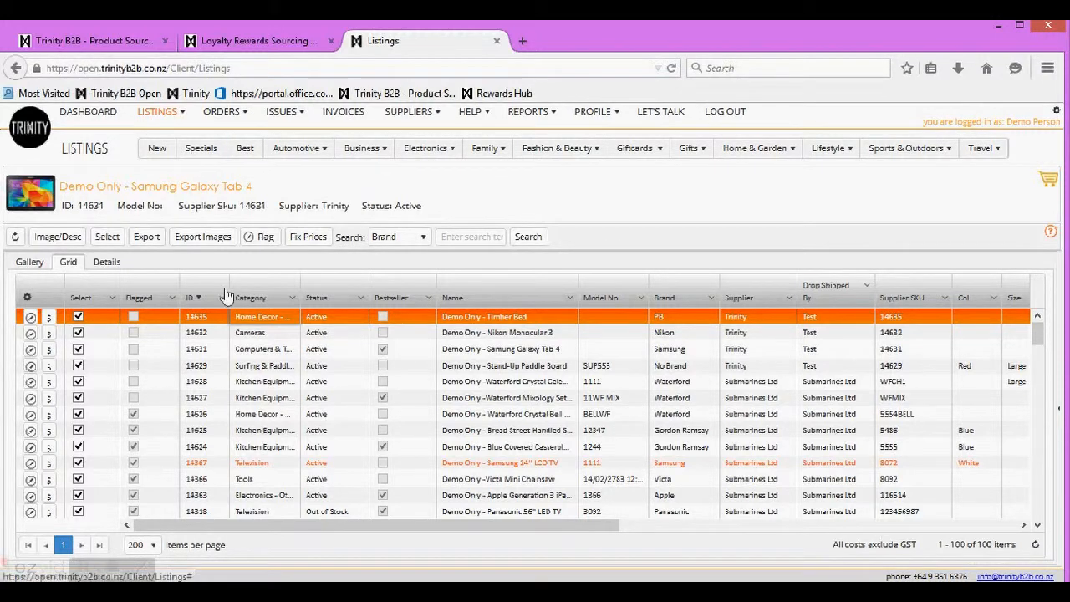
left_click(106, 238)
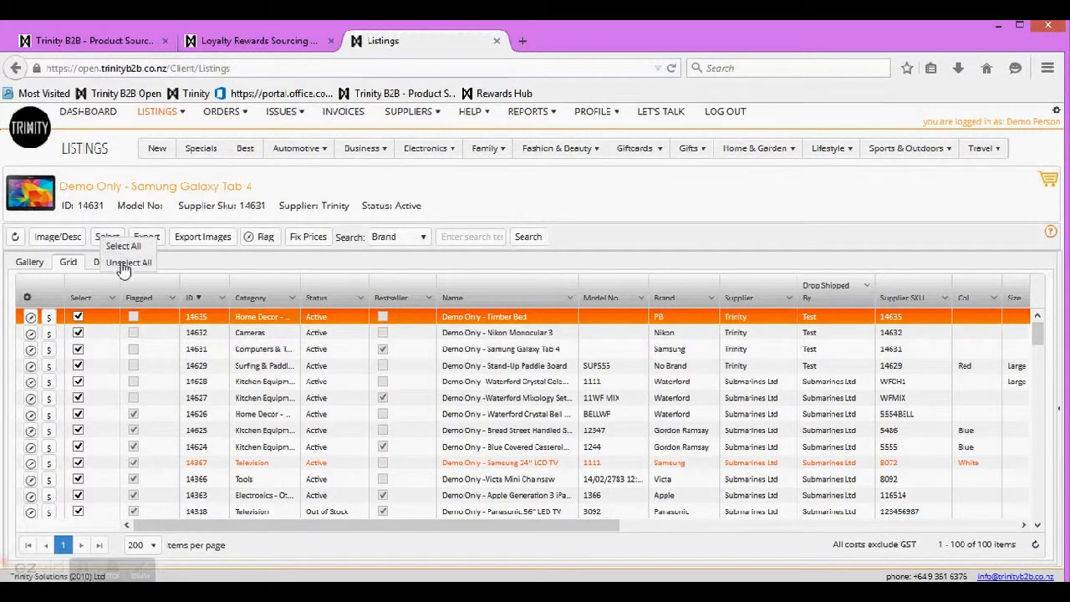
left_click(123, 264)
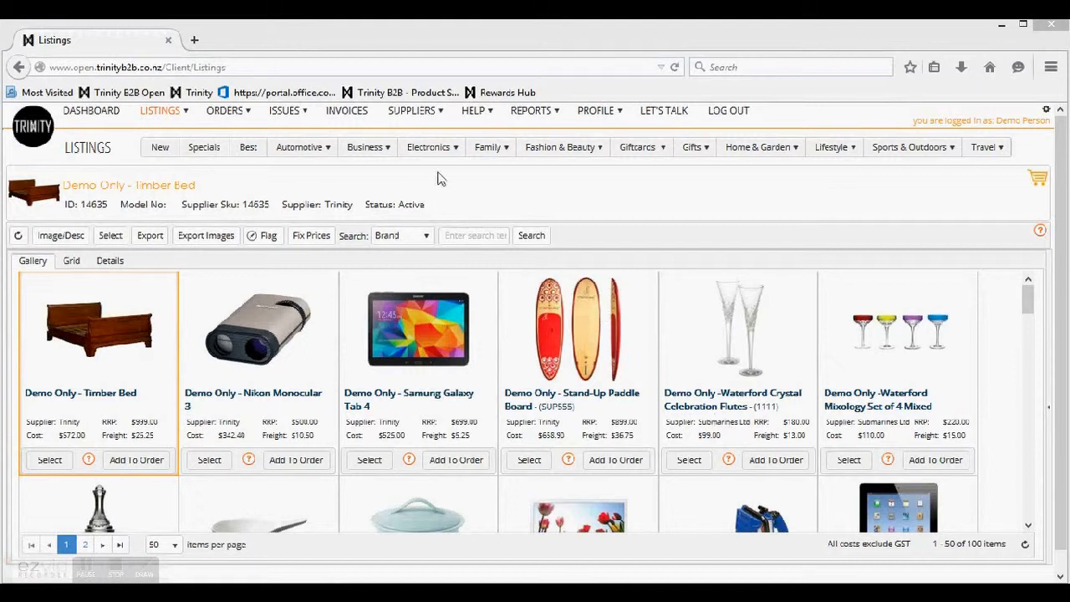
Step: On Supplier Relationships, add a row for supplier 'testing' and enter its account number
mouse_move(416, 117)
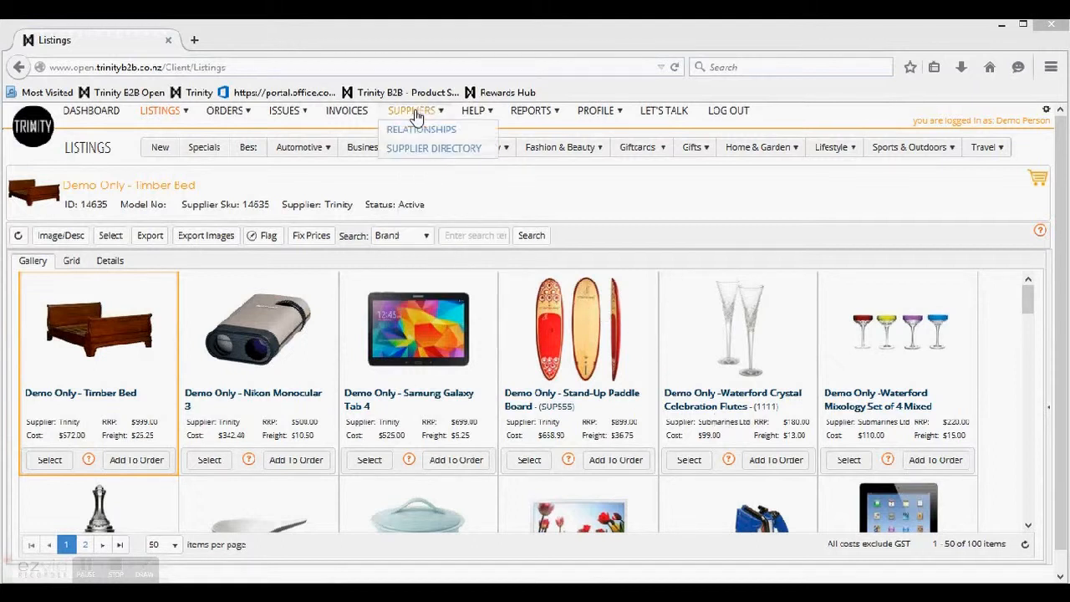
left_click(416, 137)
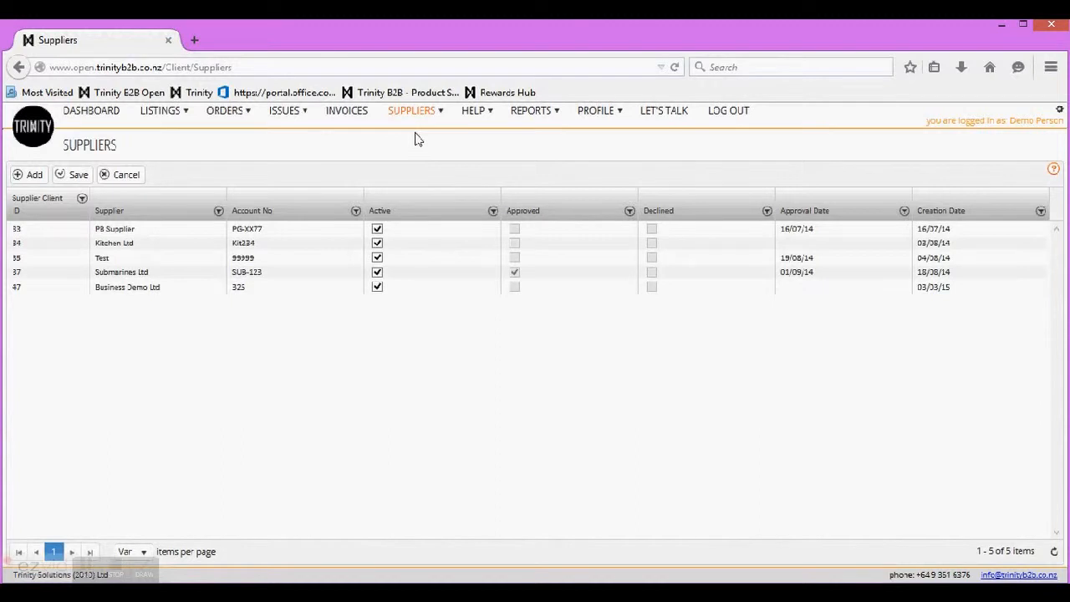
left_click(32, 177)
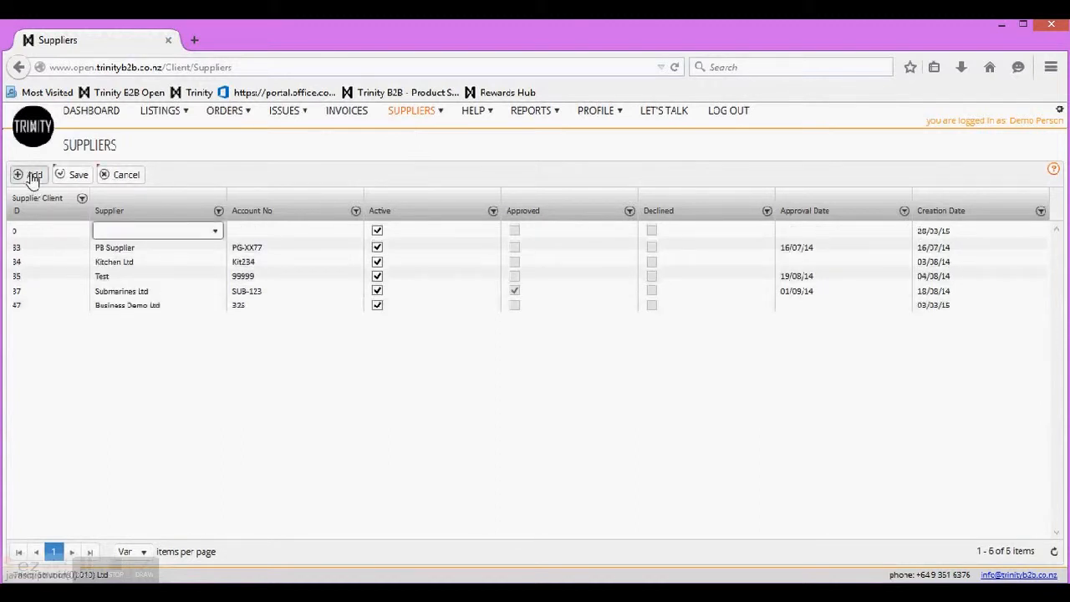
left_click(216, 232)
left_click_drag(210, 297, 213, 363)
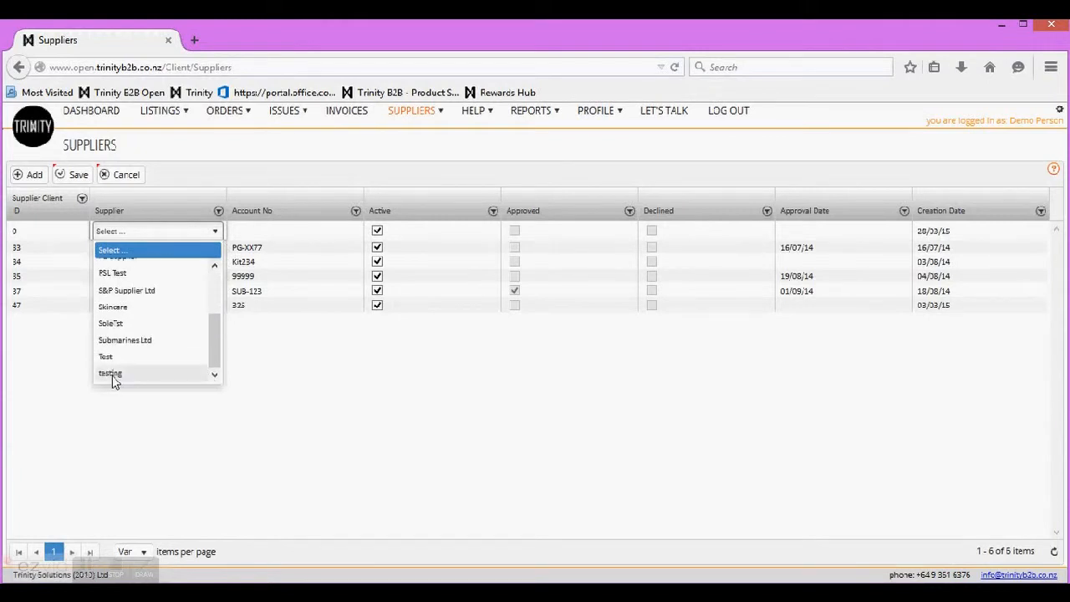
left_click(111, 374)
left_click(248, 229)
type("1234")
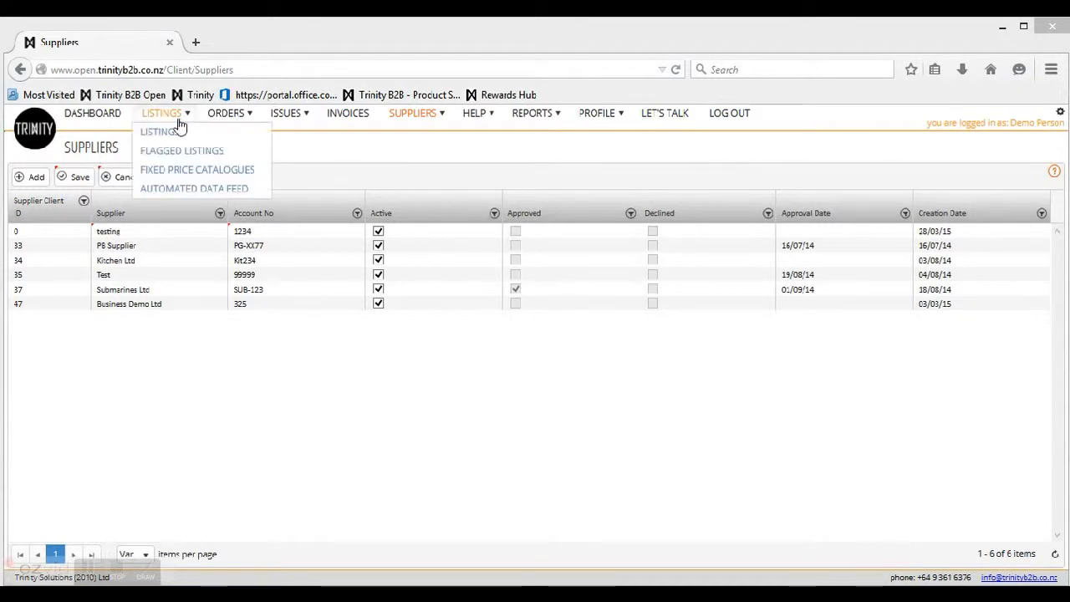
Step: Return to the Listings gallery and view the Trinity Prices tooltips on the Cost values
left_click(167, 136)
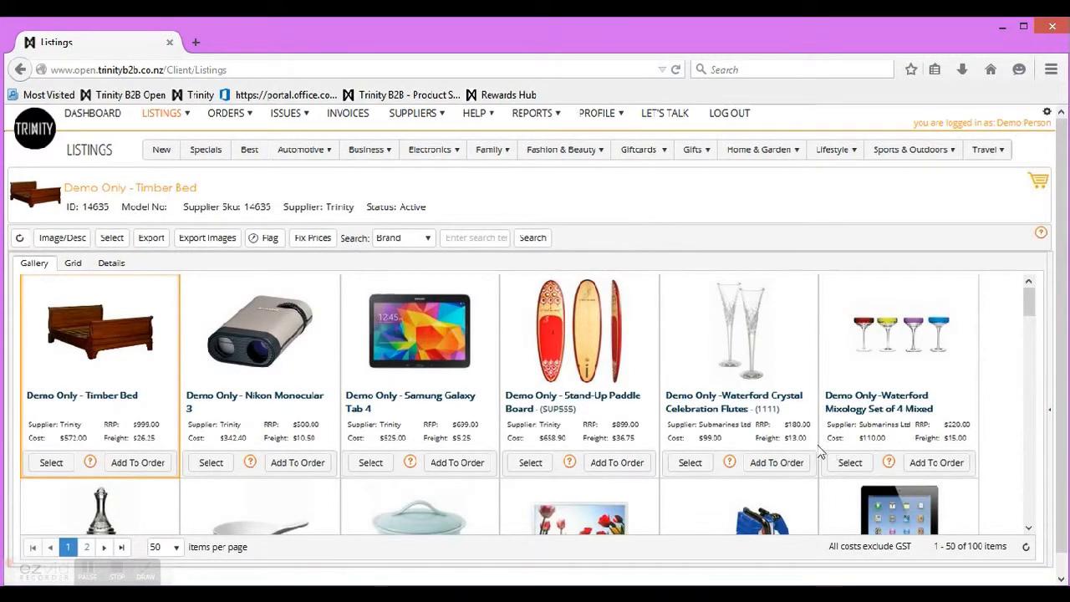
mouse_move(709, 441)
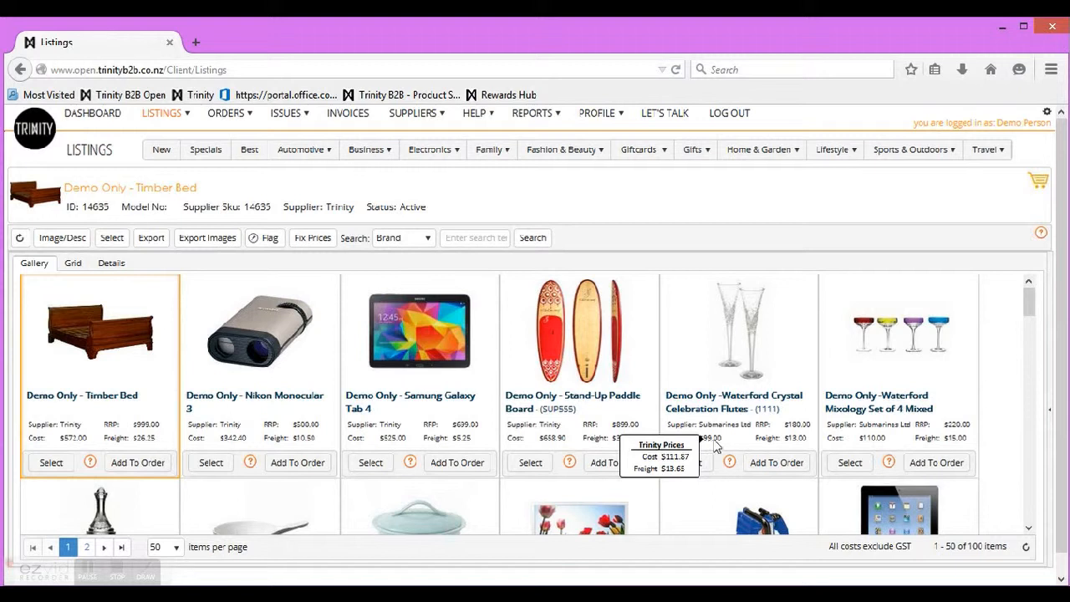
mouse_move(876, 449)
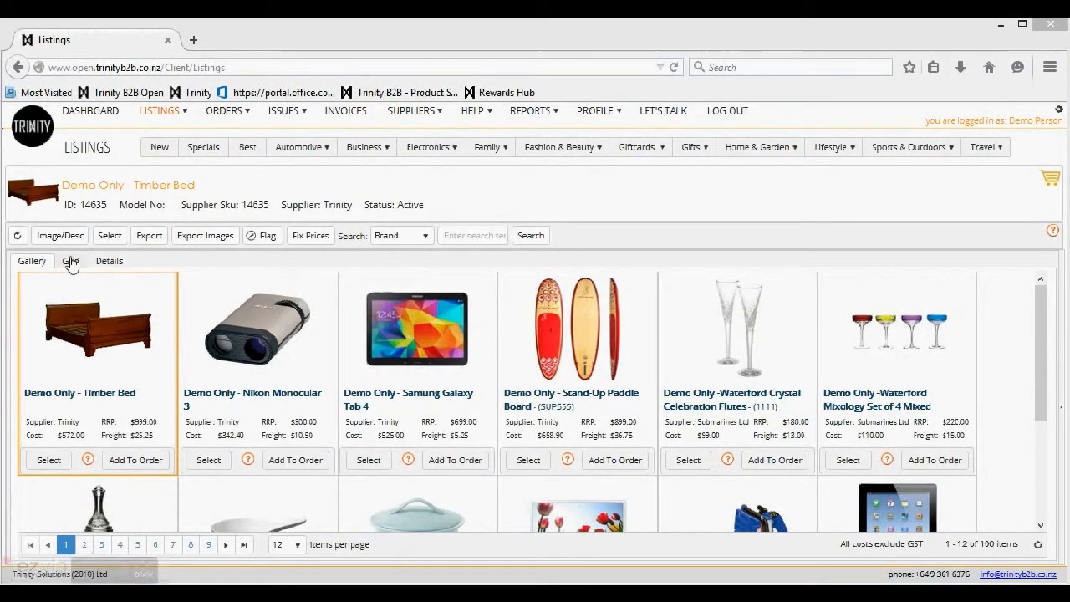
Step: In grid view, tick listings 14632 through 14626 and open the Export Options
left_click(70, 261)
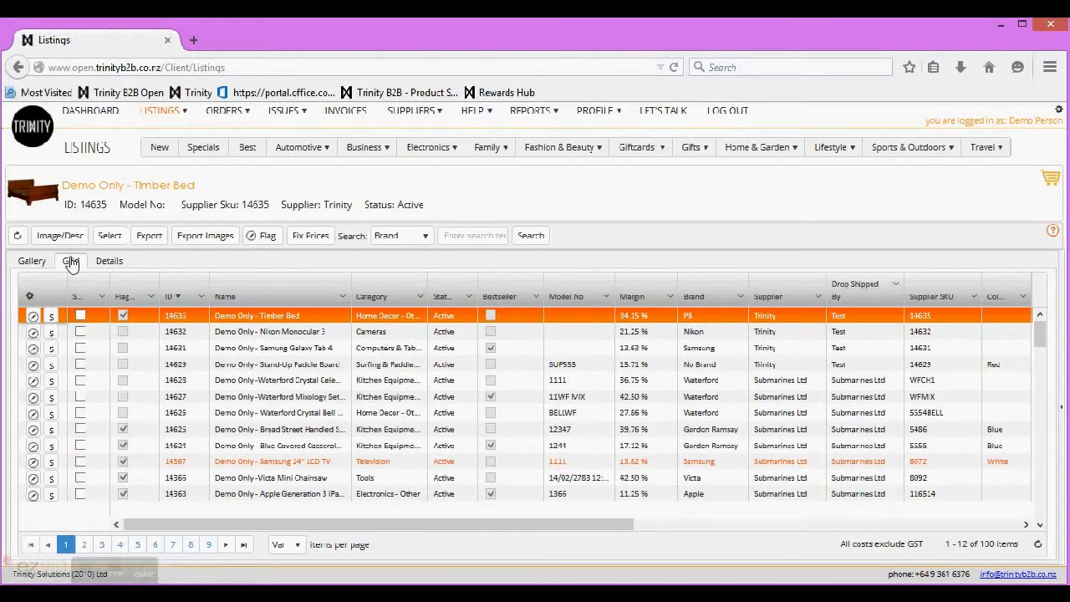
left_click(81, 332)
left_click(80, 348)
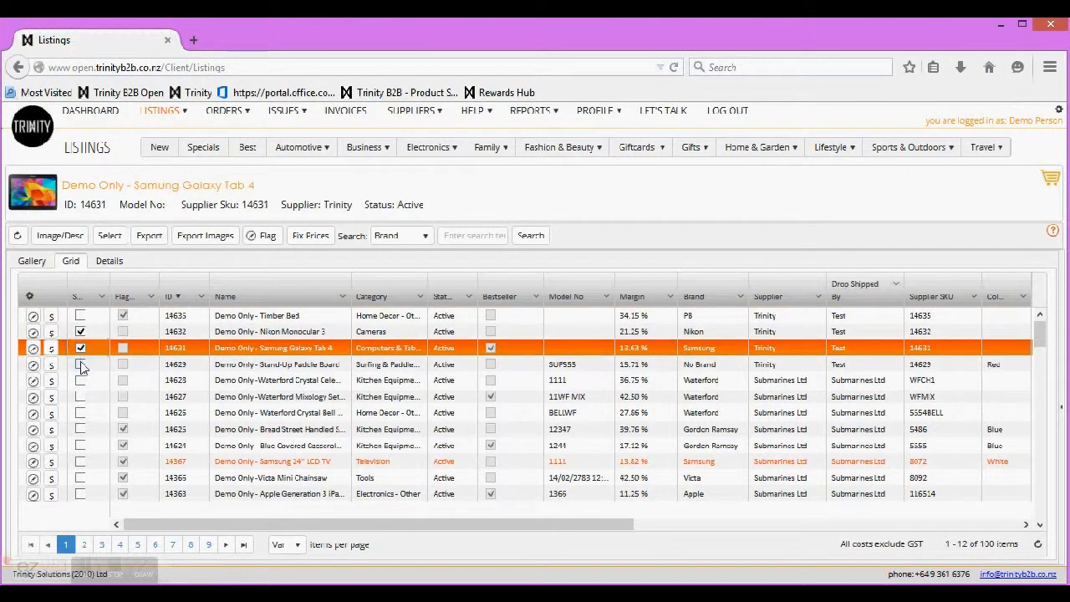
left_click(80, 365)
left_click(80, 381)
left_click(81, 396)
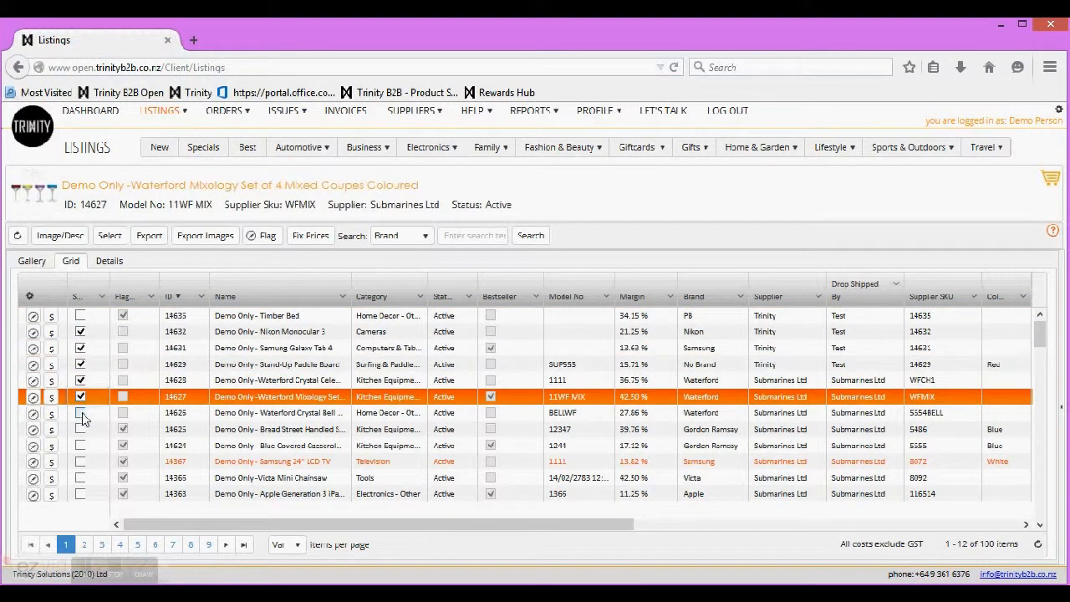
left_click(81, 412)
left_click(149, 241)
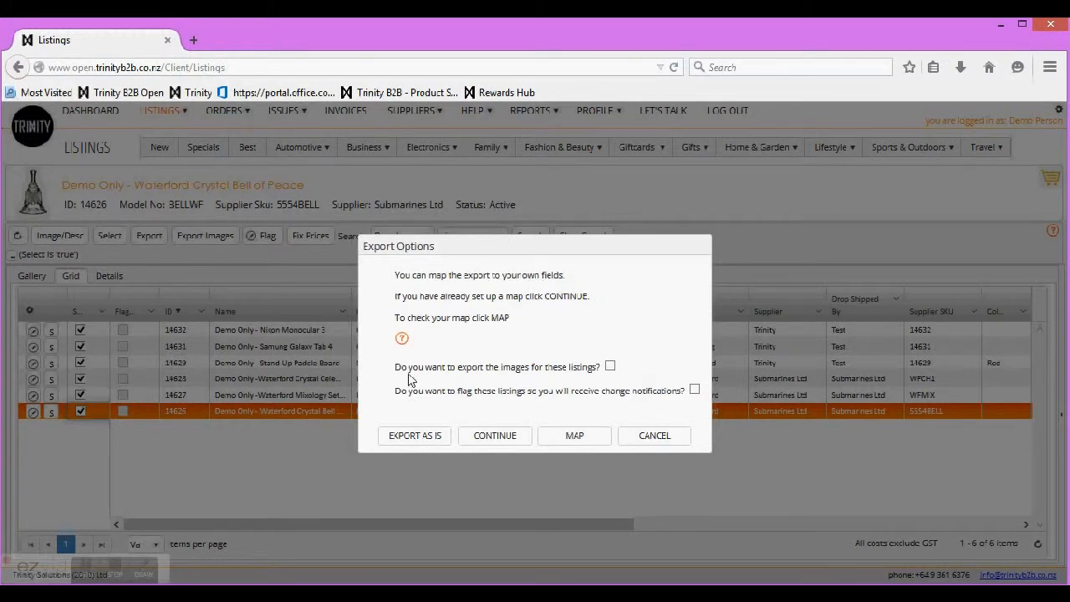
Step: Export the ticked listings with images and change flags, then open XlsAndPictures-1.zip in Explorer
left_click(610, 367)
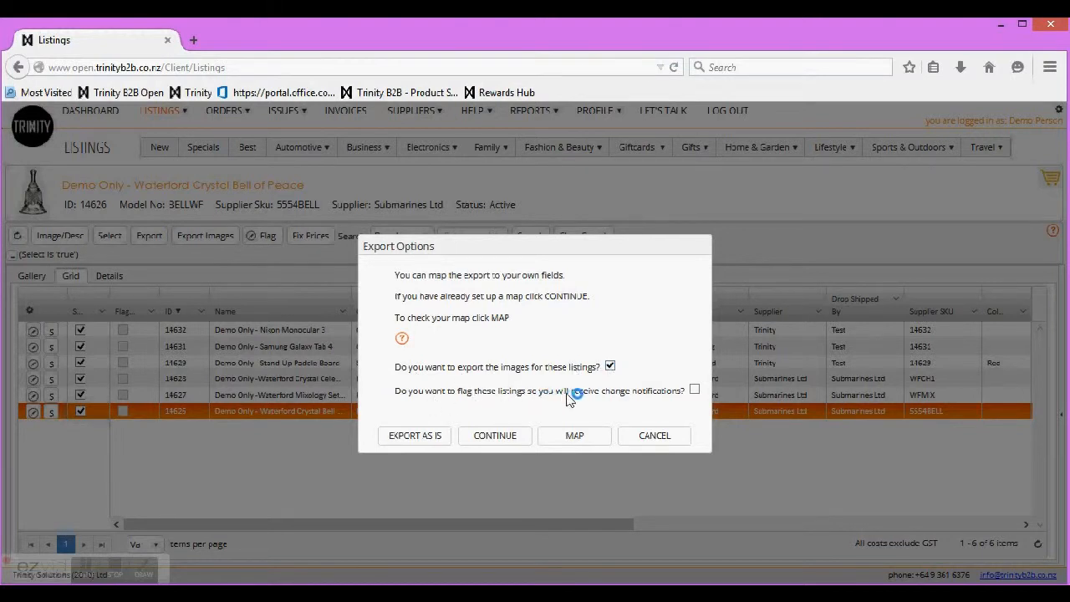
left_click(695, 391)
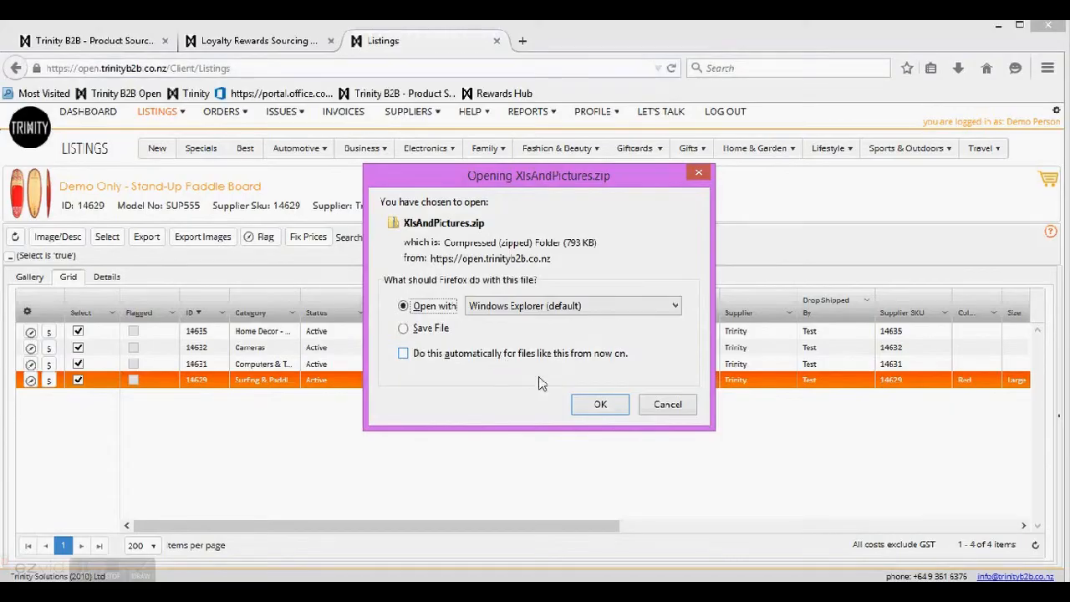
left_click(599, 405)
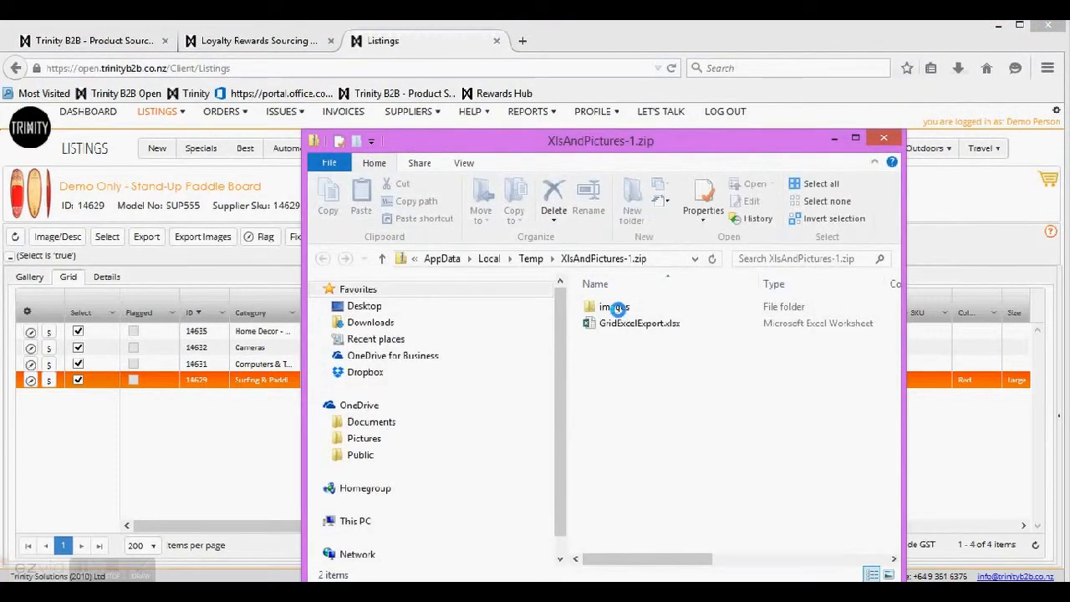
Step: View the Nikon monocular JPG in the zip's images/S2 folder, then reopen the zip from Downloads
double_click(615, 307)
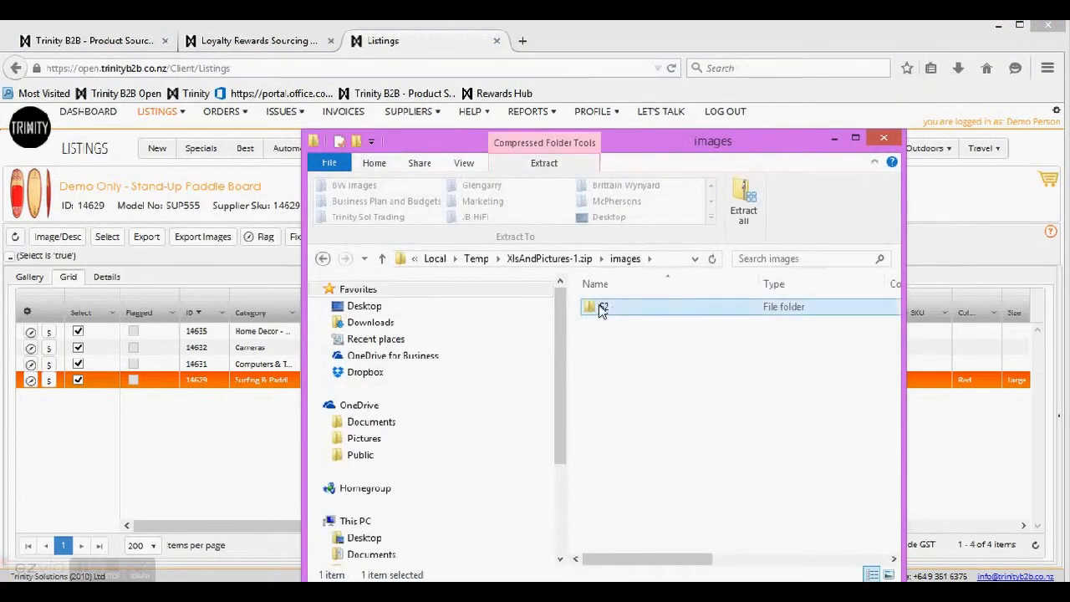
double_click(602, 310)
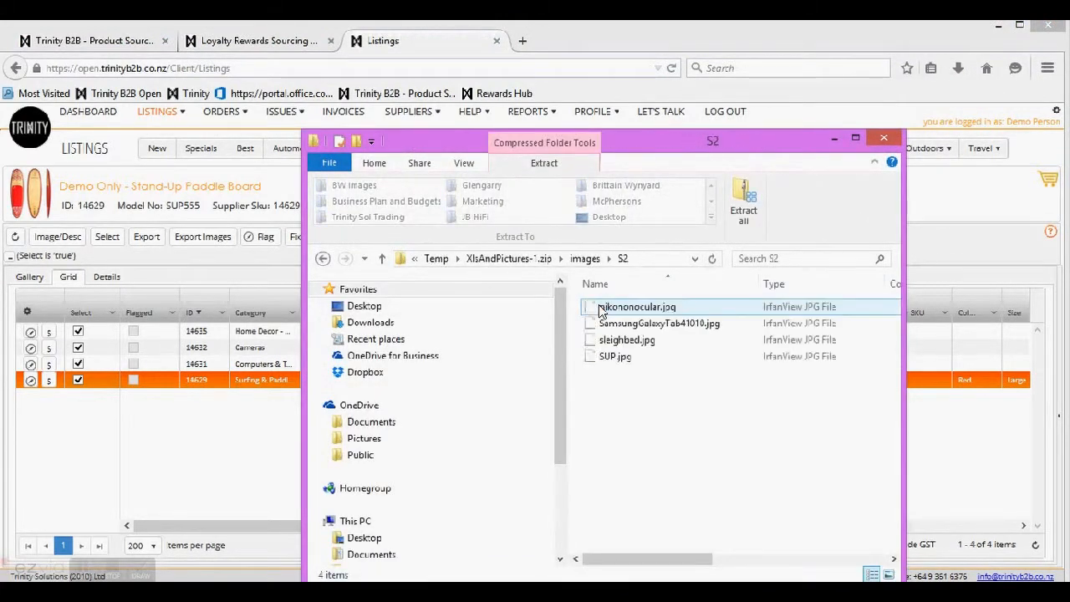
left_click(643, 311)
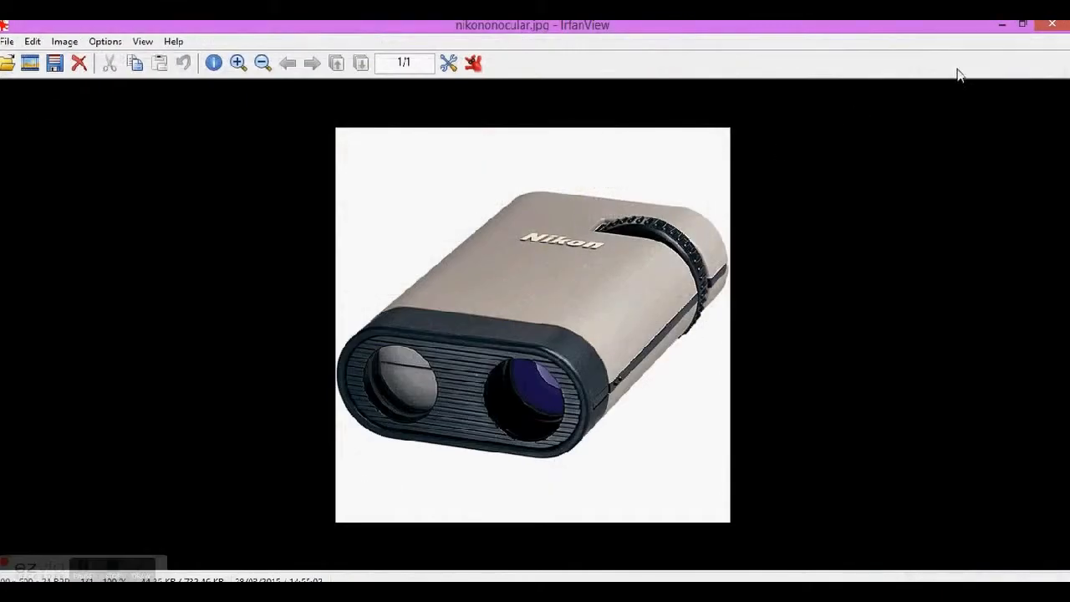
left_click(1055, 27)
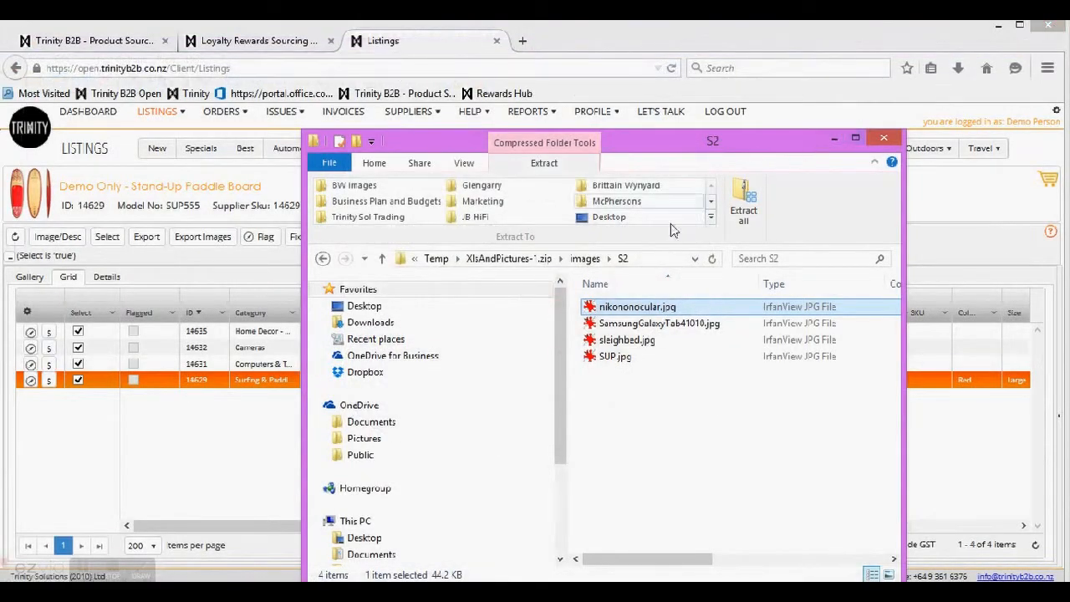
left_click(958, 68)
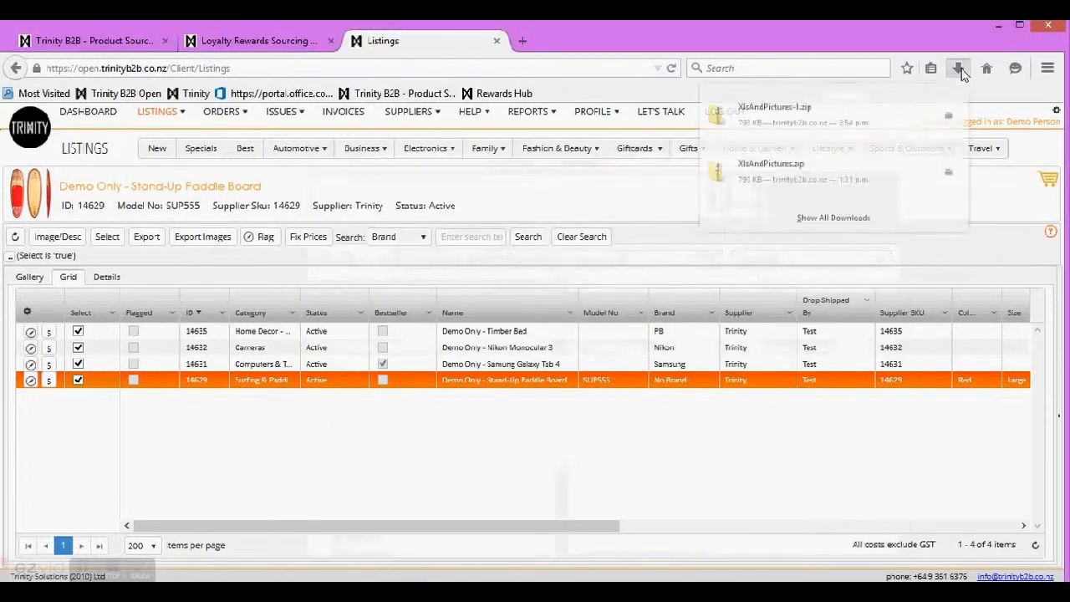
left_click(766, 186)
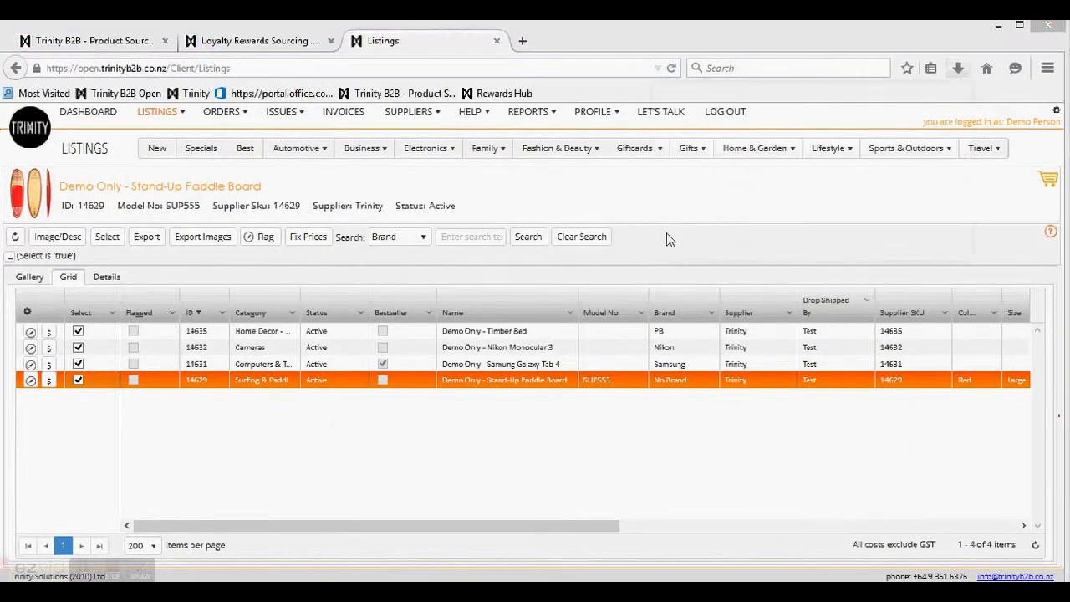
Step: Open GridExcelExport.xlsx with editing enabled, widen column AB, and follow AB4's Samsung Galaxy Tab image link
left_click(611, 322)
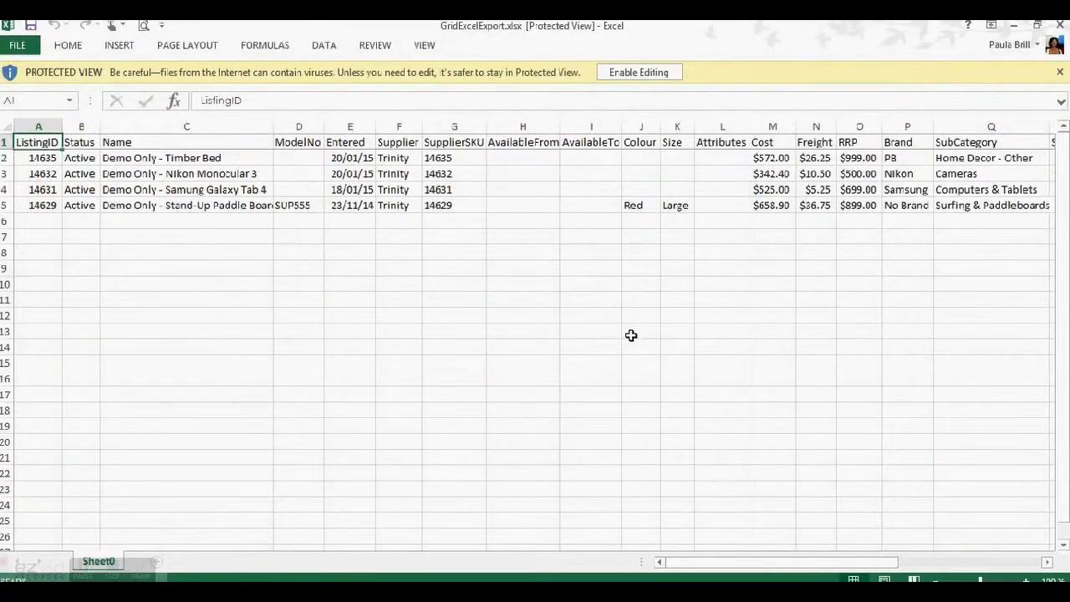
left_click(633, 73)
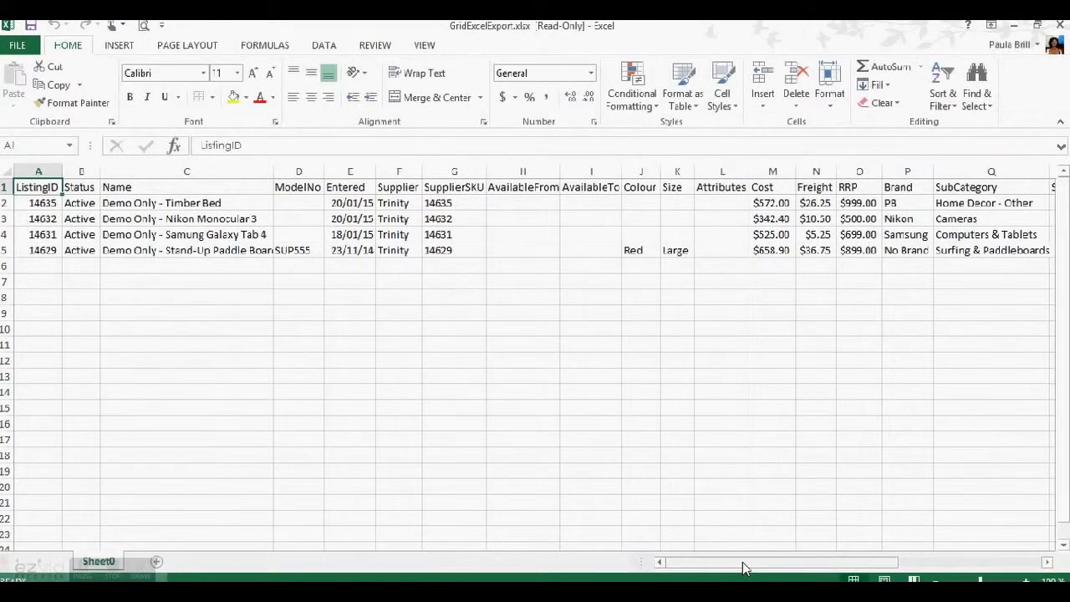
left_click_drag(744, 567, 884, 567)
left_click_drag(989, 171, 1052, 171)
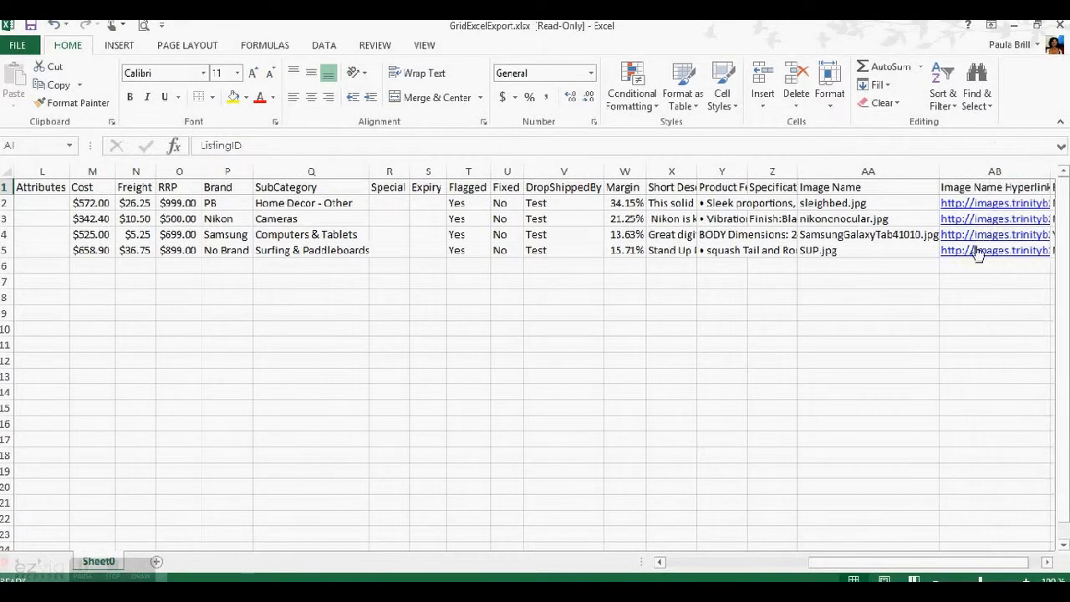
left_click(980, 241)
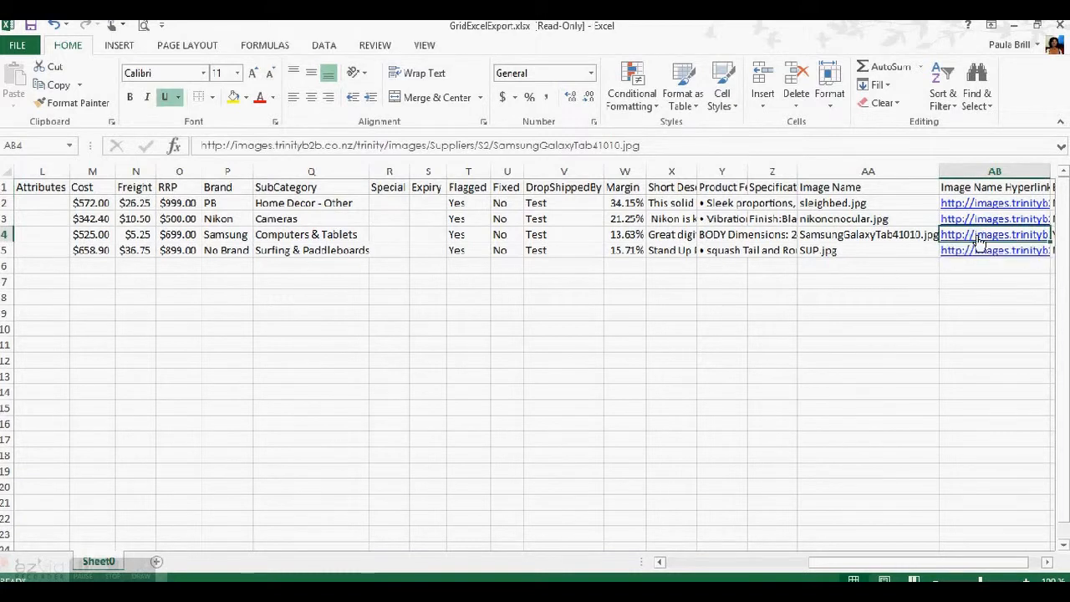
left_click(980, 236)
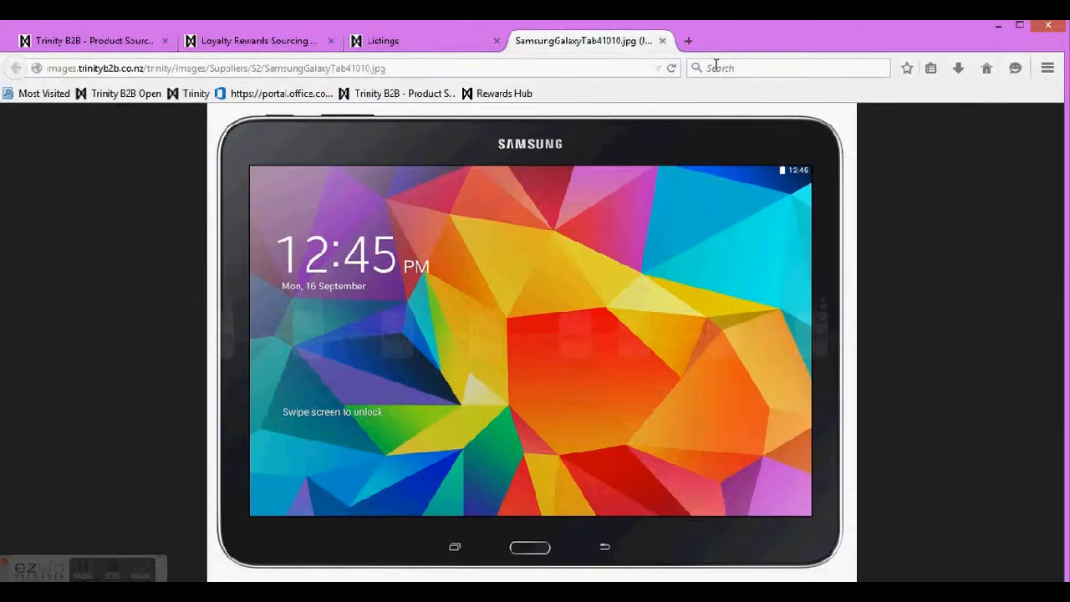
Step: Select Sharp Calculator 3, Heart Rate Monitor, Apple TV and Thing2, and export them as is
left_click(663, 40)
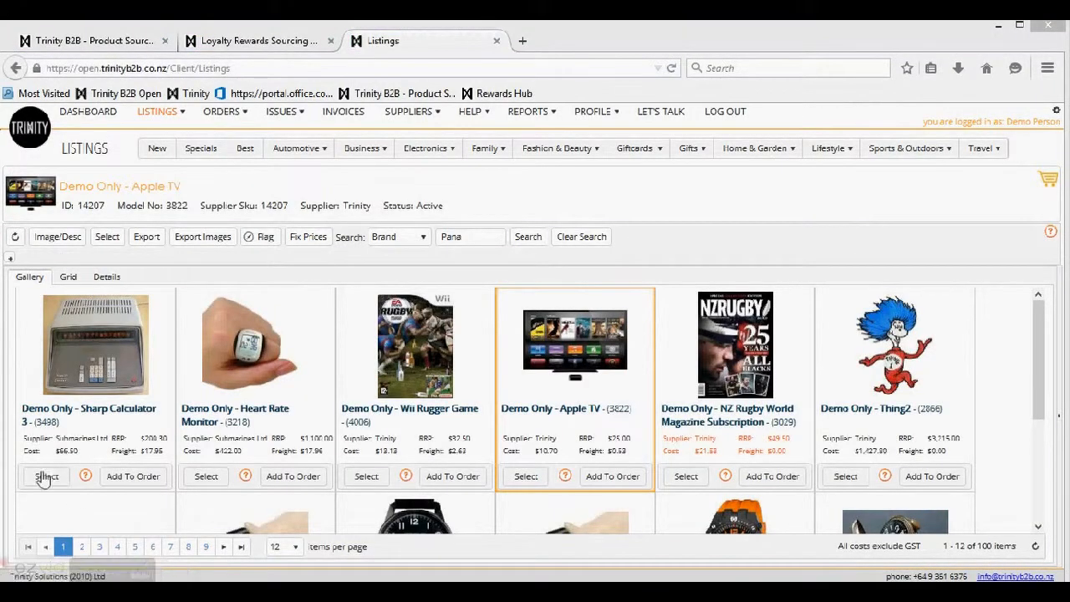
left_click(46, 476)
left_click(205, 476)
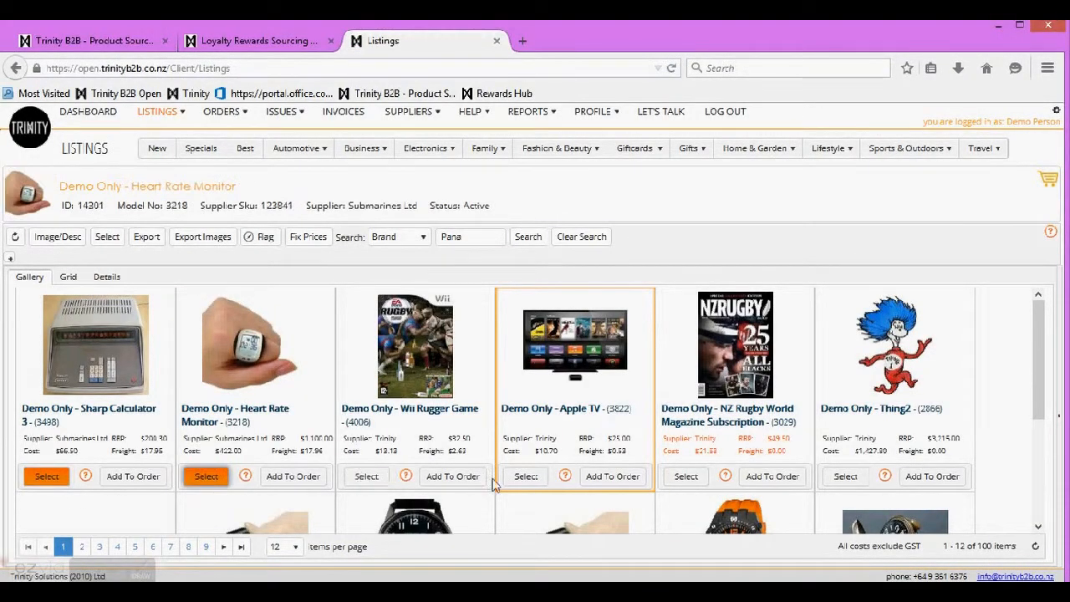
left_click(526, 476)
left_click(845, 476)
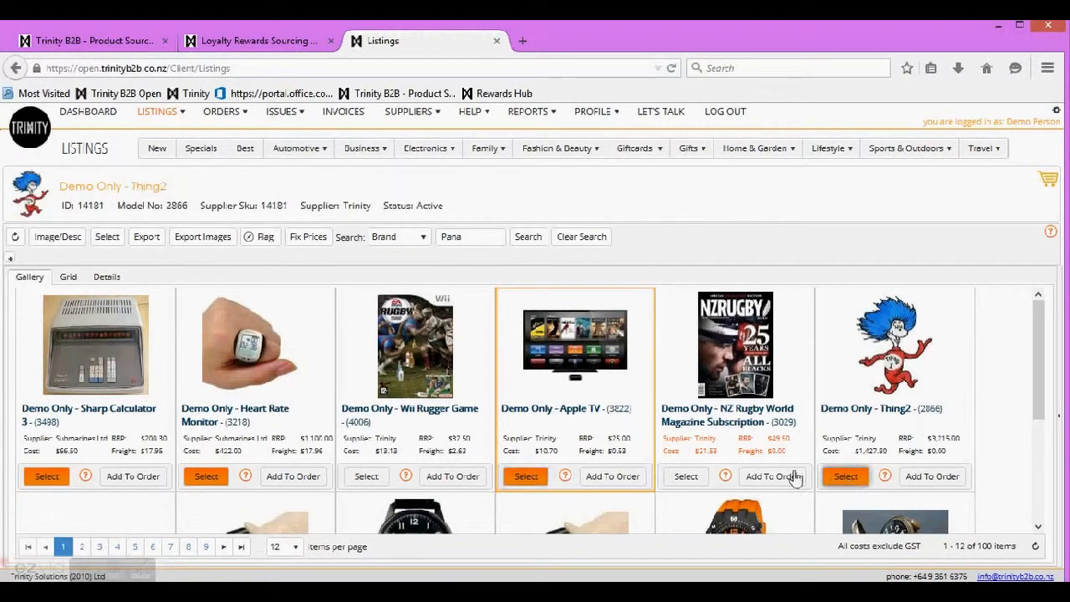
left_click(145, 238)
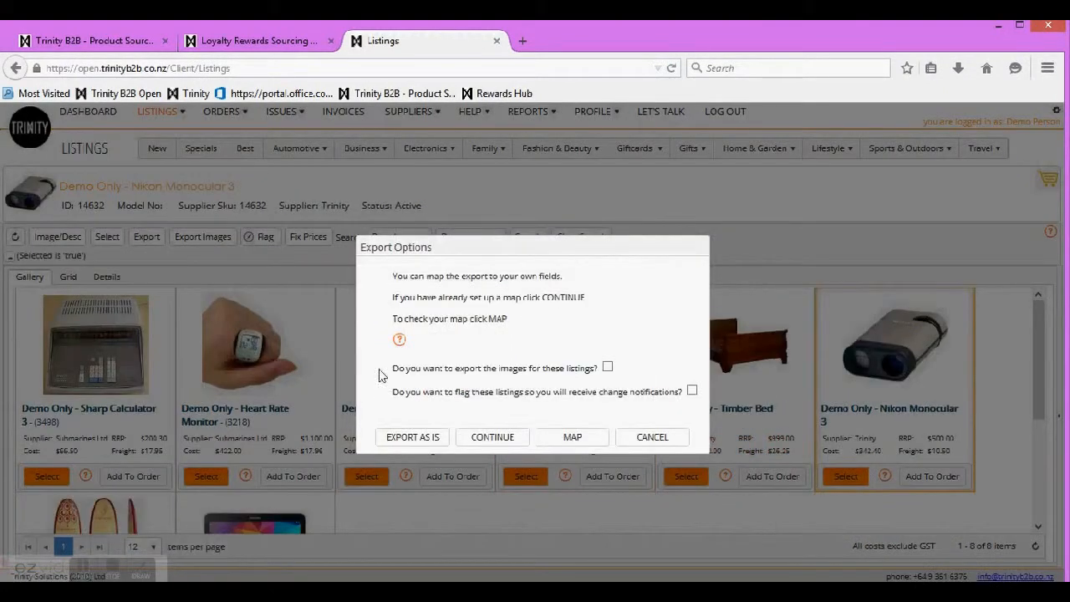
left_click(413, 440)
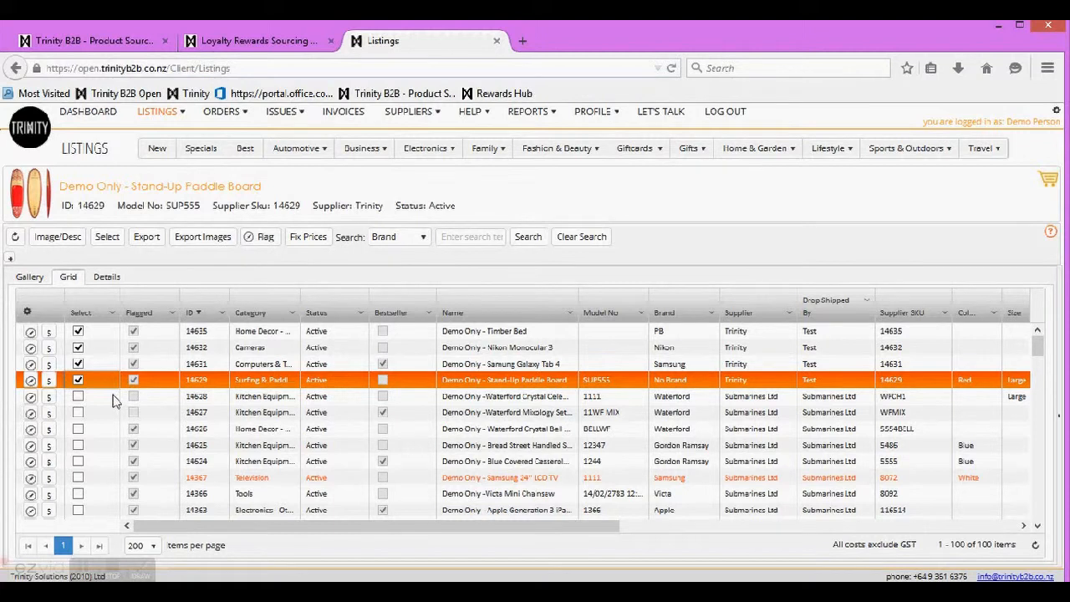
Step: Open the Flagged Listings page in grid view
mouse_move(158, 112)
left_click(163, 151)
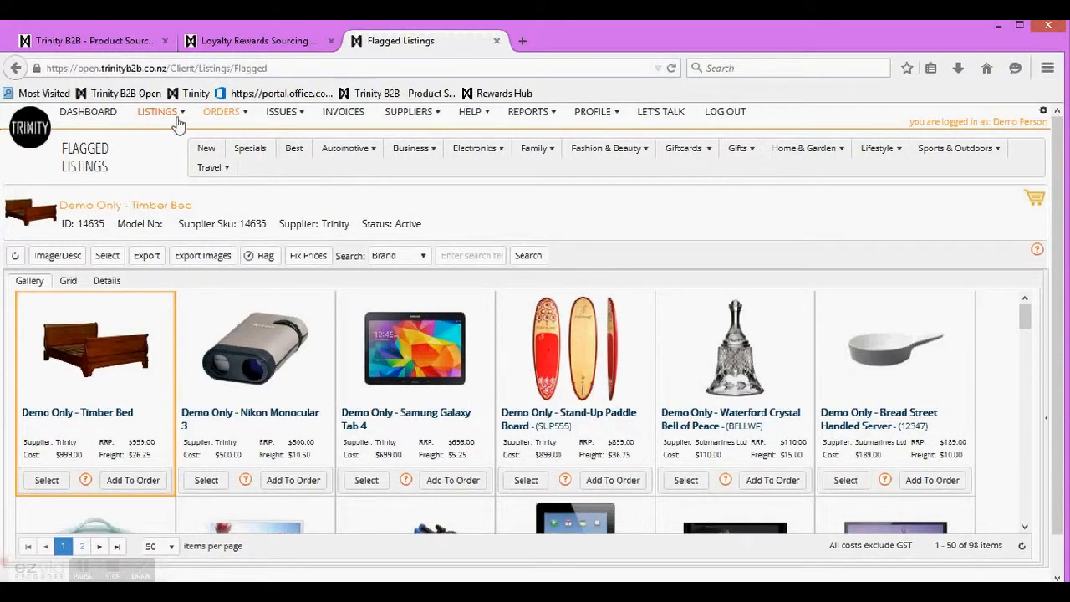
mouse_move(161, 117)
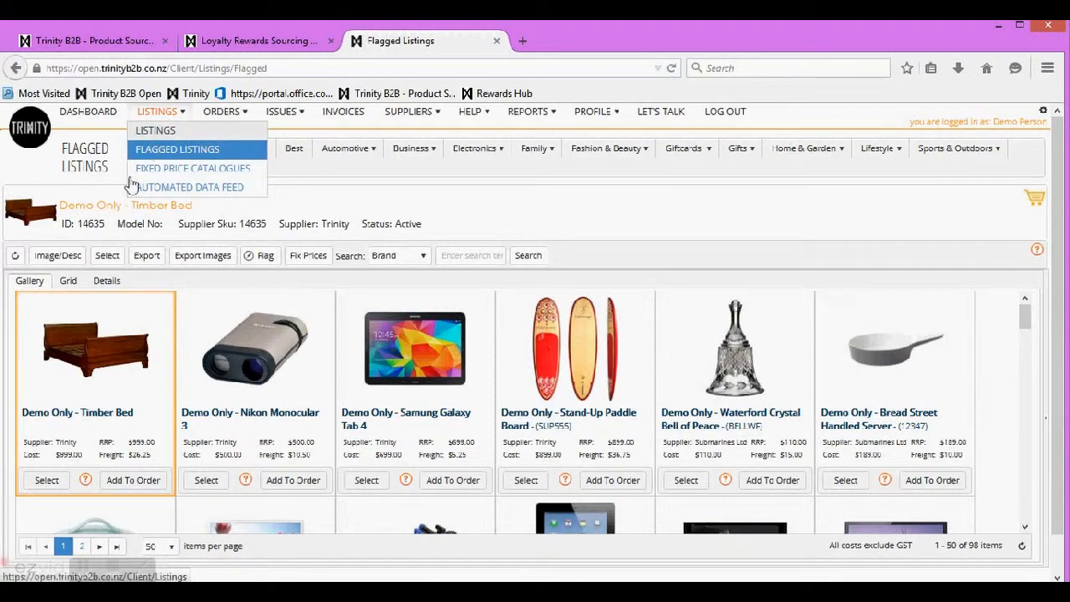
left_click(69, 282)
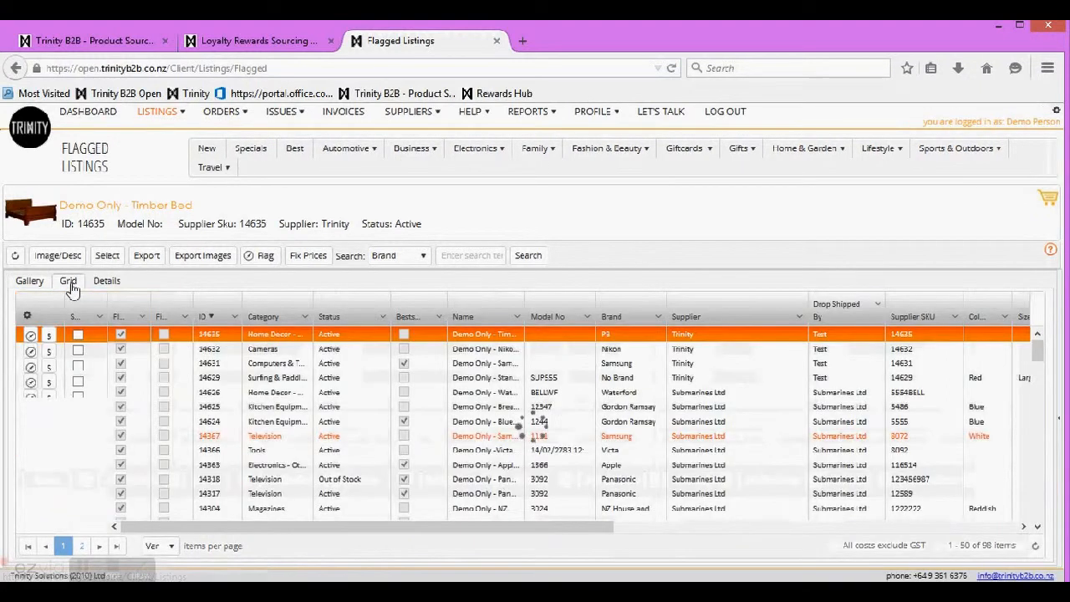
Step: Tick listings 14632, 14631, 14629 and 14626 and flag them, acknowledging the notice
left_click(78, 351)
left_click(77, 367)
left_click(78, 384)
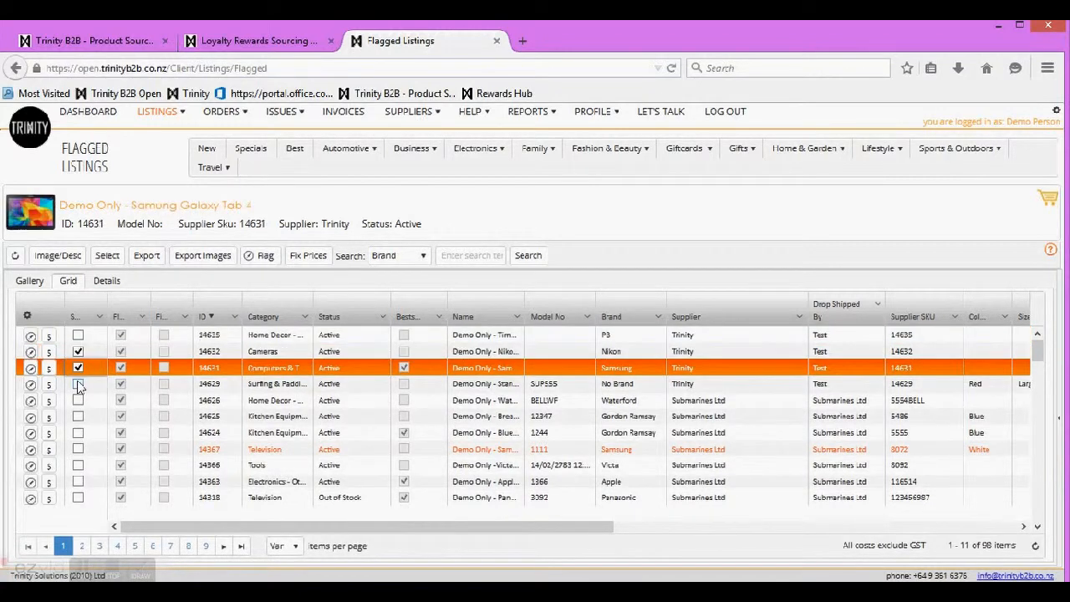
left_click(78, 400)
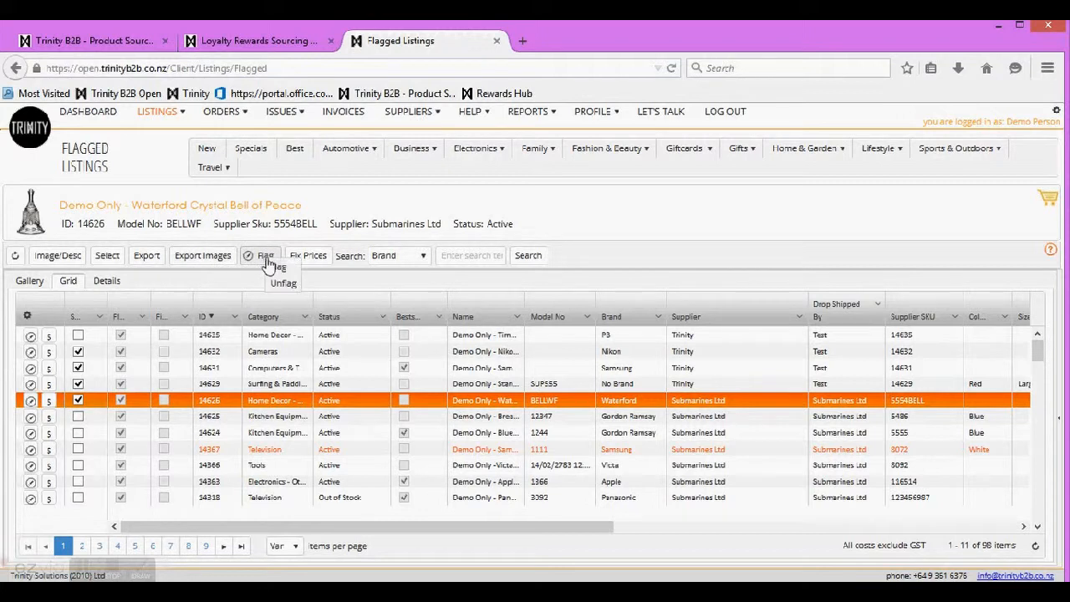
left_click(279, 284)
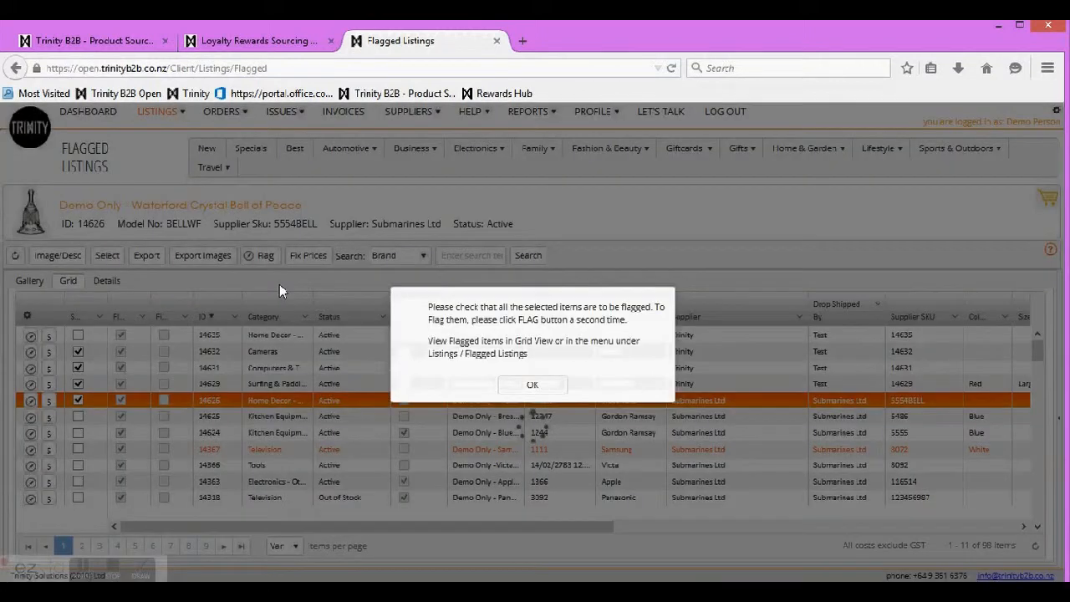
left_click(532, 385)
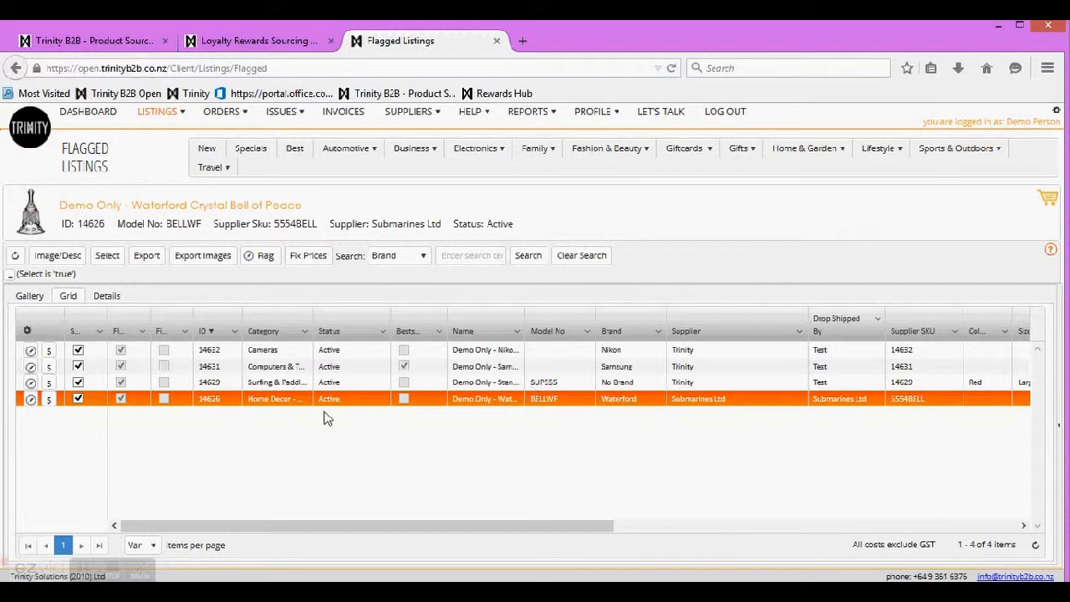
Step: Unflag those four listings, leaving 94 items on the Flagged Listings page
left_click(259, 257)
left_click(278, 284)
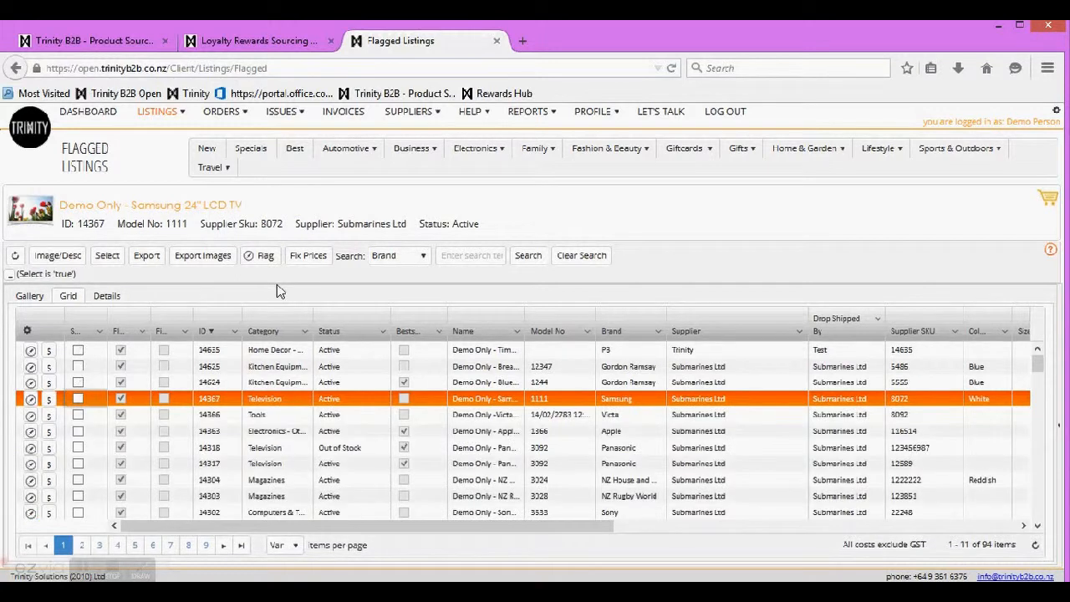
left_click(156, 114)
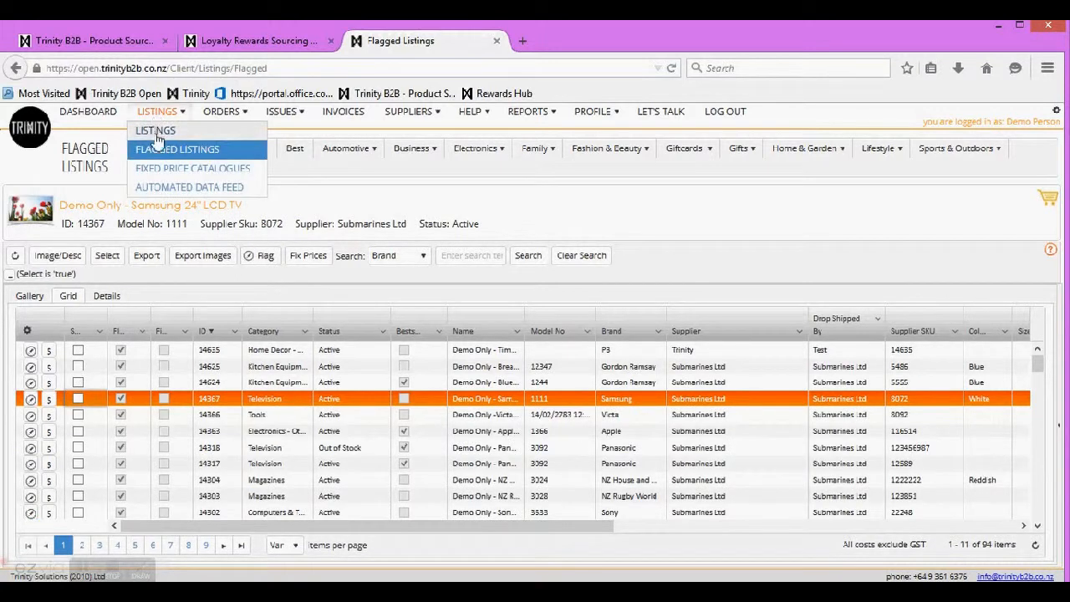
Step: Open the main Listings grid view and move the Margin column beside Name
left_click(157, 135)
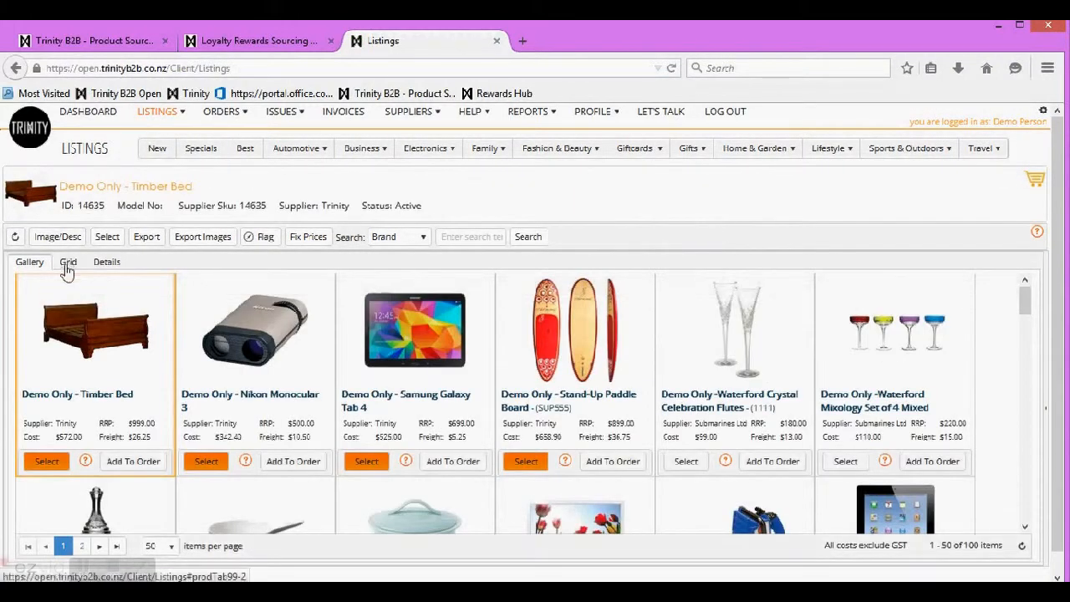
left_click(67, 263)
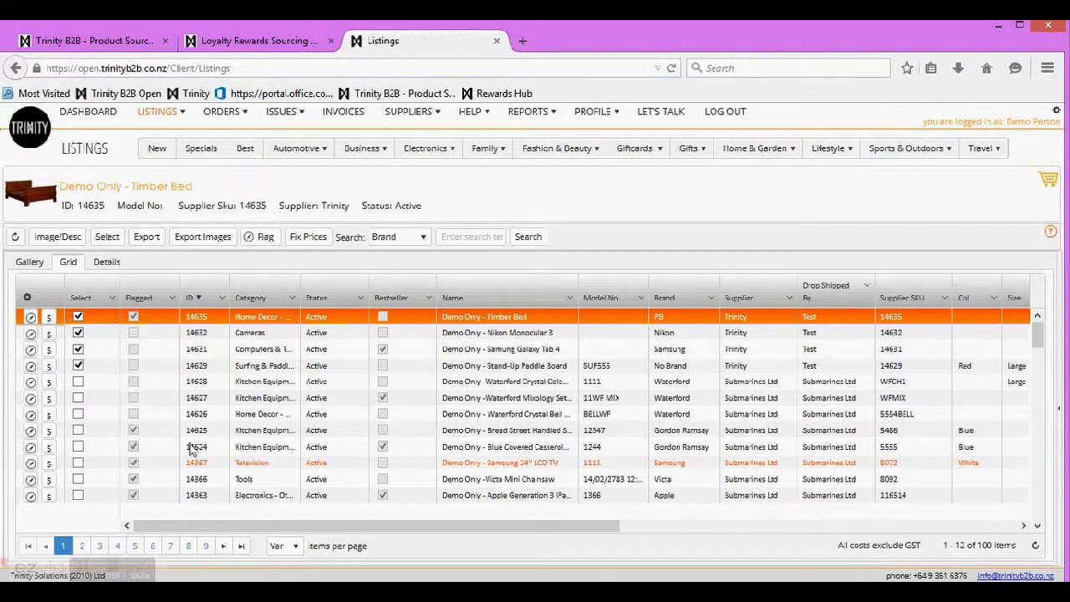
left_click_drag(333, 533, 606, 576)
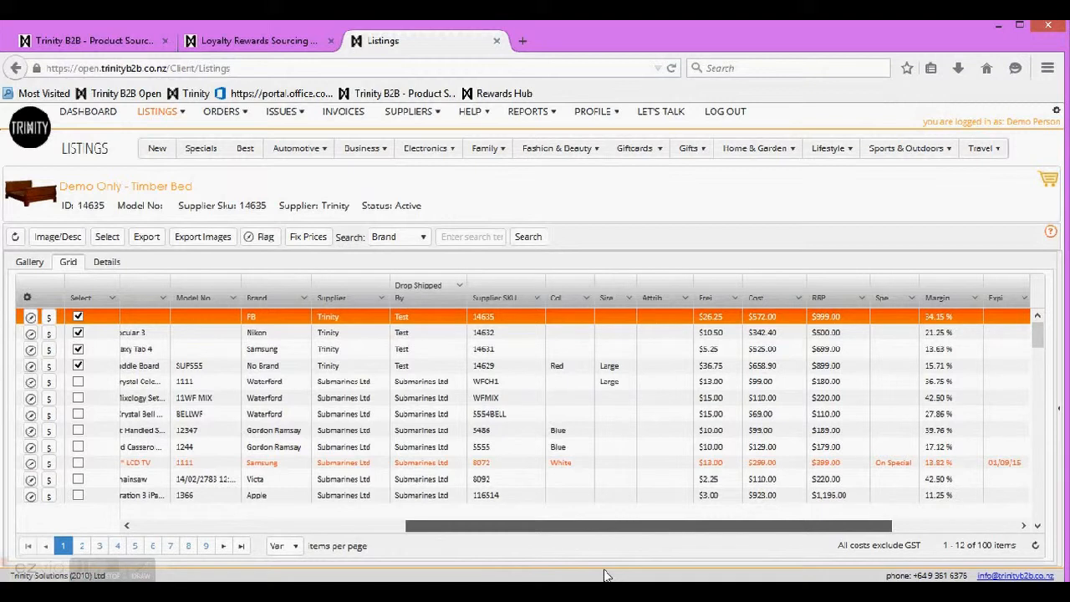
left_click_drag(936, 298, 189, 305)
Step: Sort the grid by margin, highest first, led by Sharp Calculator 3 at 61.37%
left_click_drag(435, 526, 111, 500)
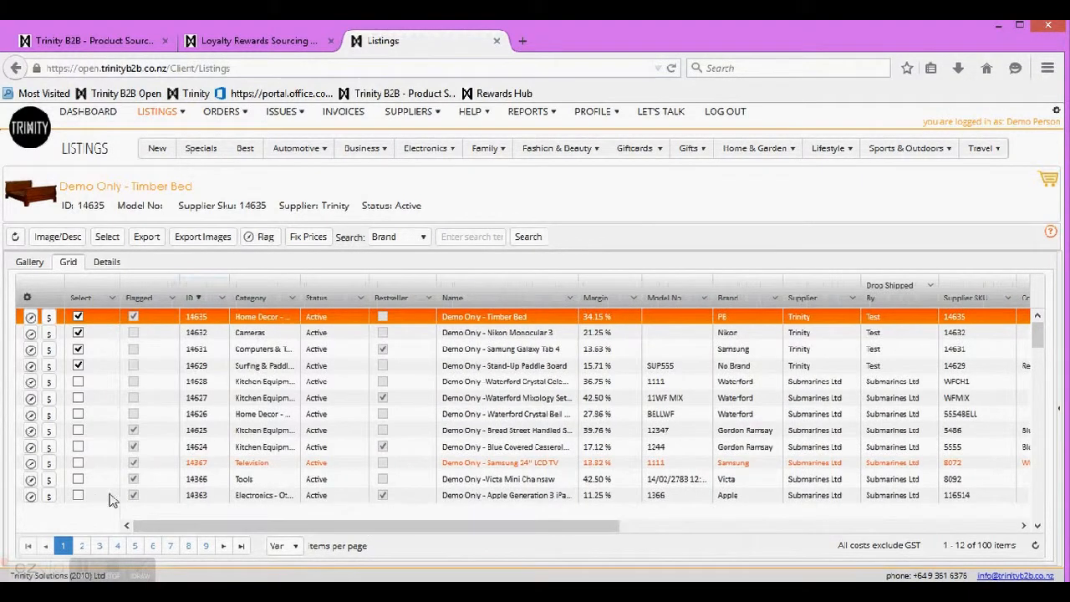
left_click(595, 299)
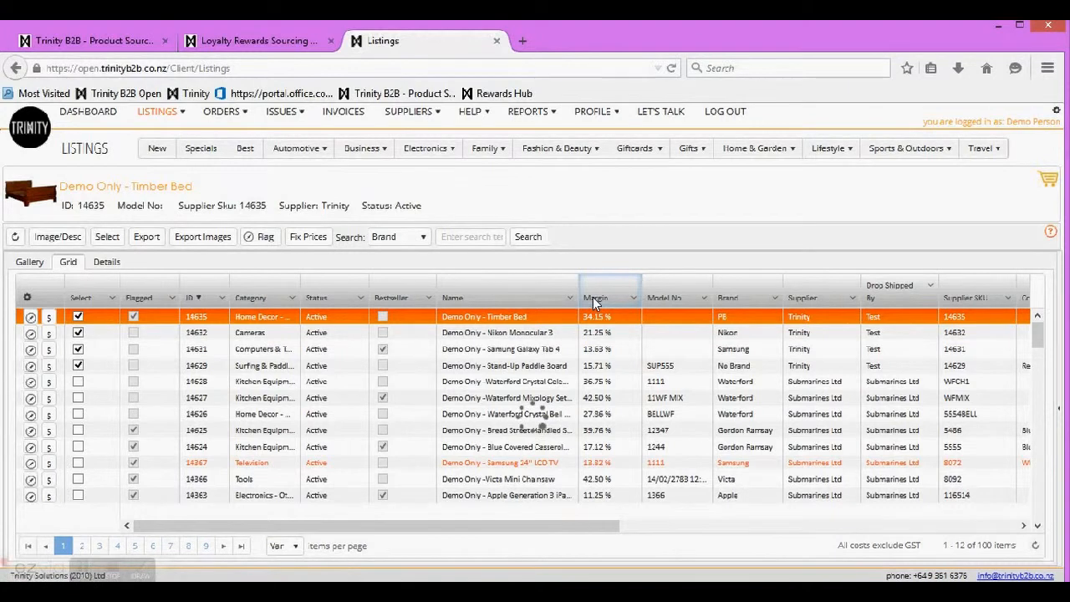
left_click(593, 300)
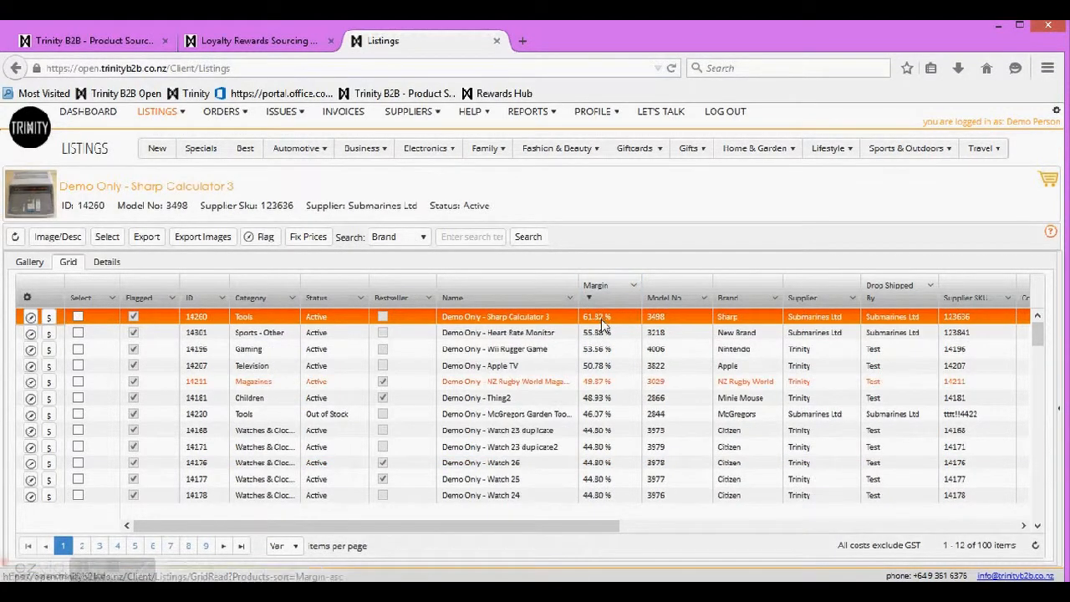
Step: Tick Sharp Calculator 3, Heart Rate Monitor, Wii Rugger Game, Apple TV and NZ Rugby World Magazine
left_click(78, 316)
left_click(78, 333)
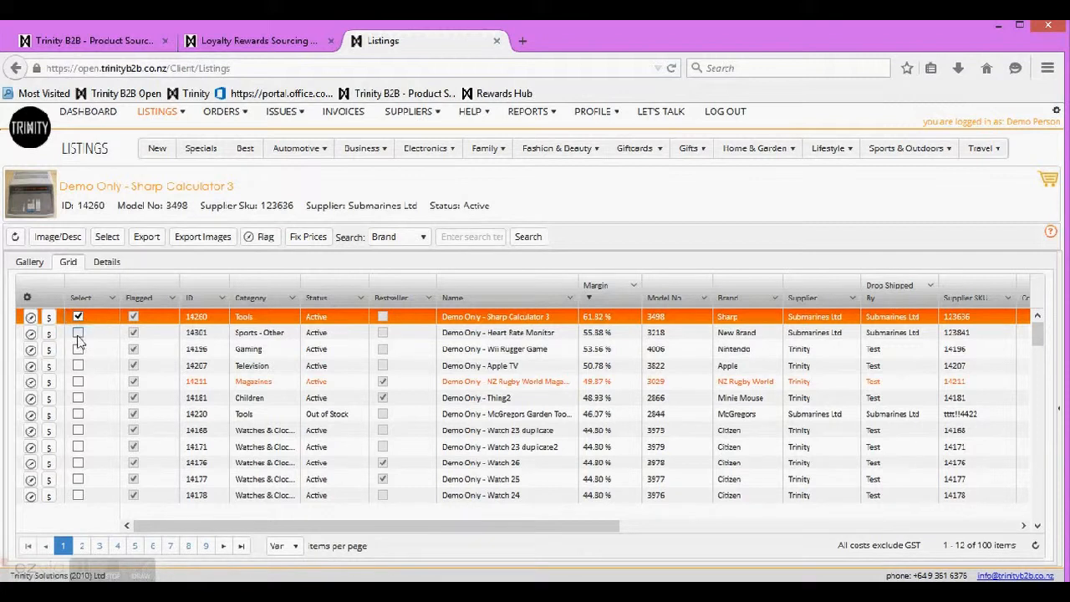
left_click(78, 349)
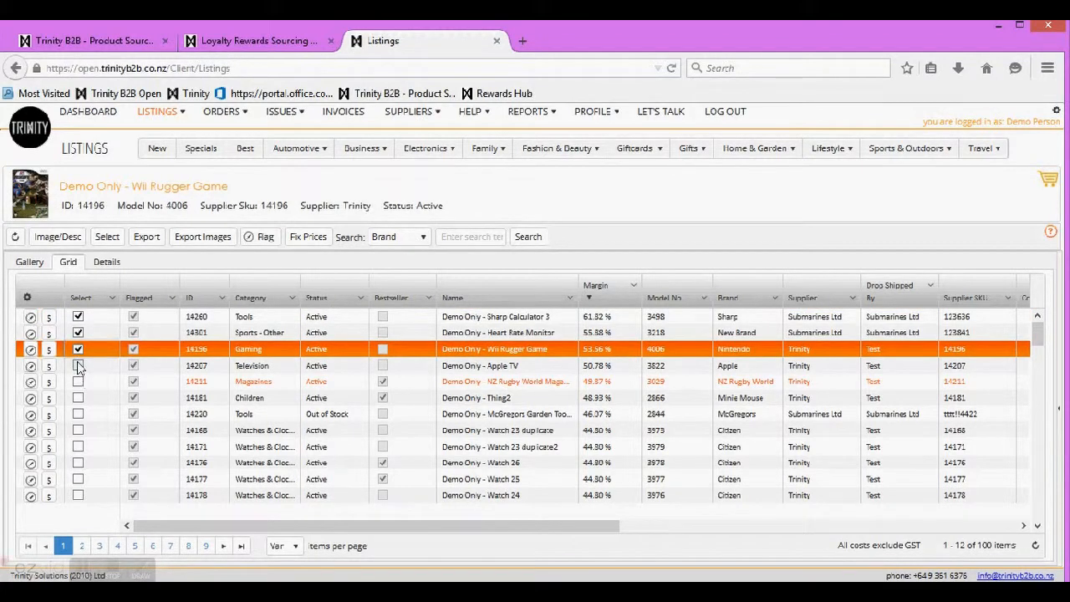
left_click(78, 366)
left_click(78, 382)
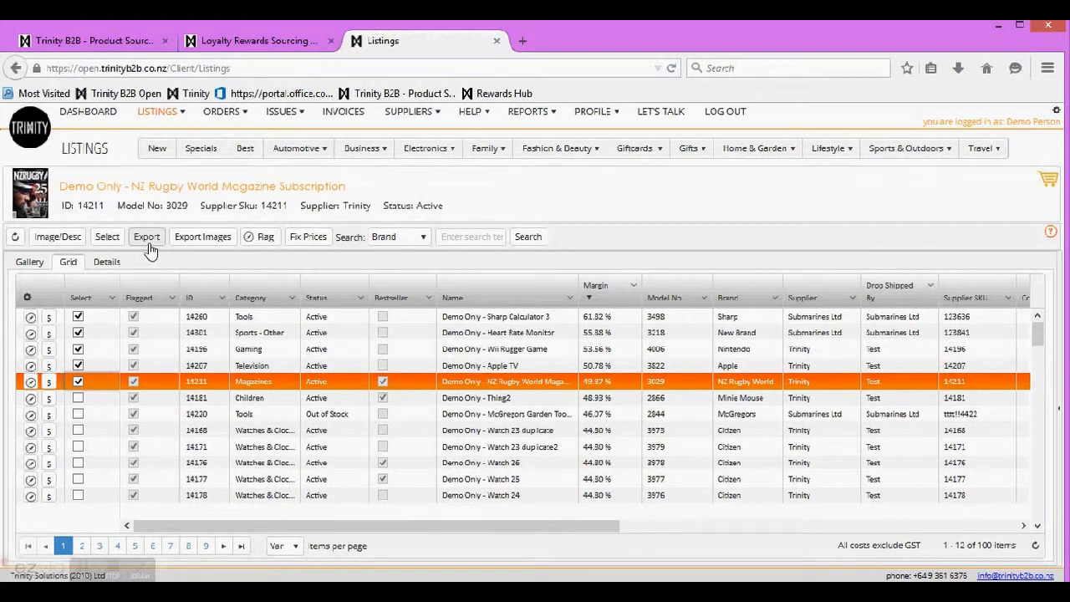
Step: Arrange the Sharp Calculator 3 and Apple TV detail popups side by side, then close both
left_click(30, 318)
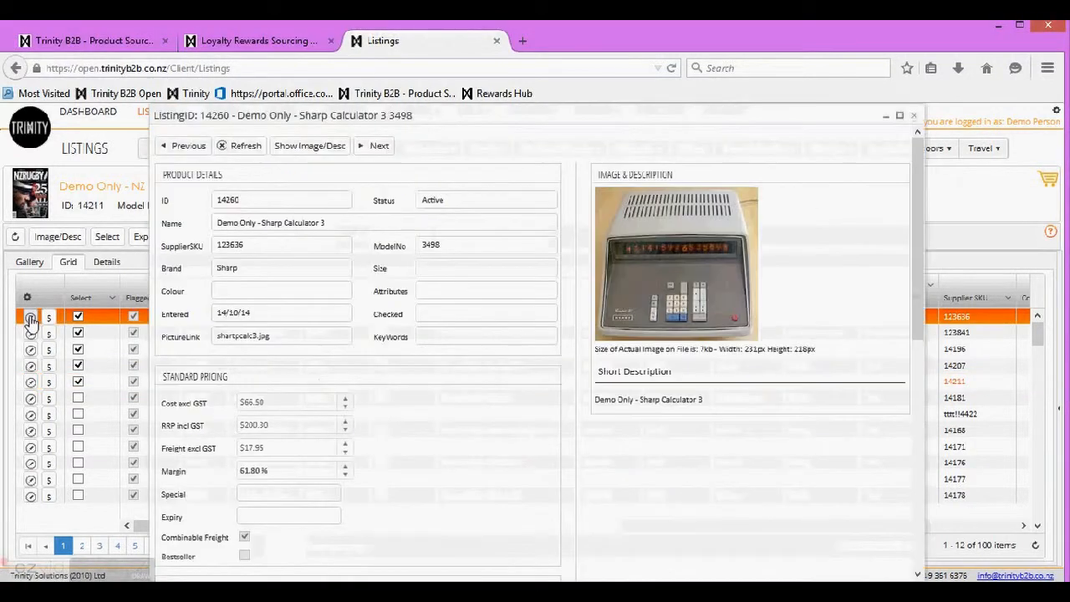
left_click_drag(323, 121, 771, 111)
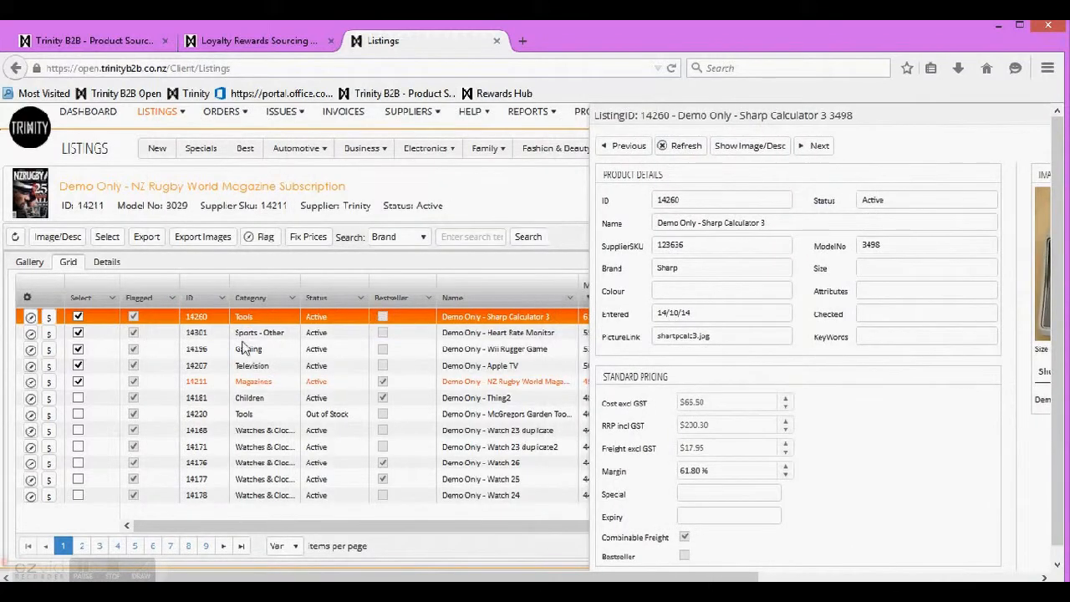
left_click(31, 368)
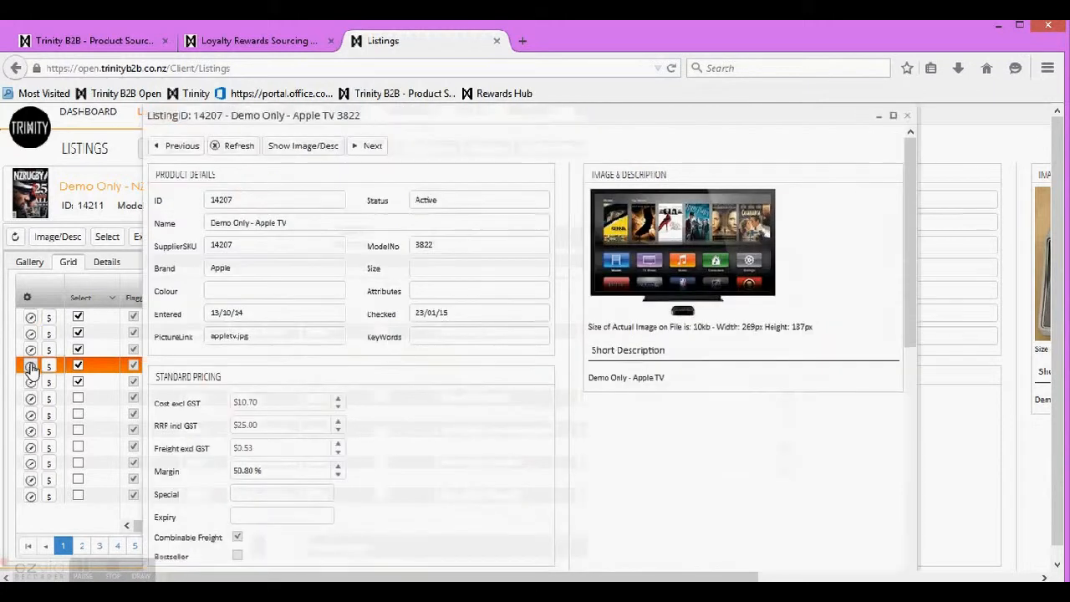
left_click_drag(793, 368, 548, 386)
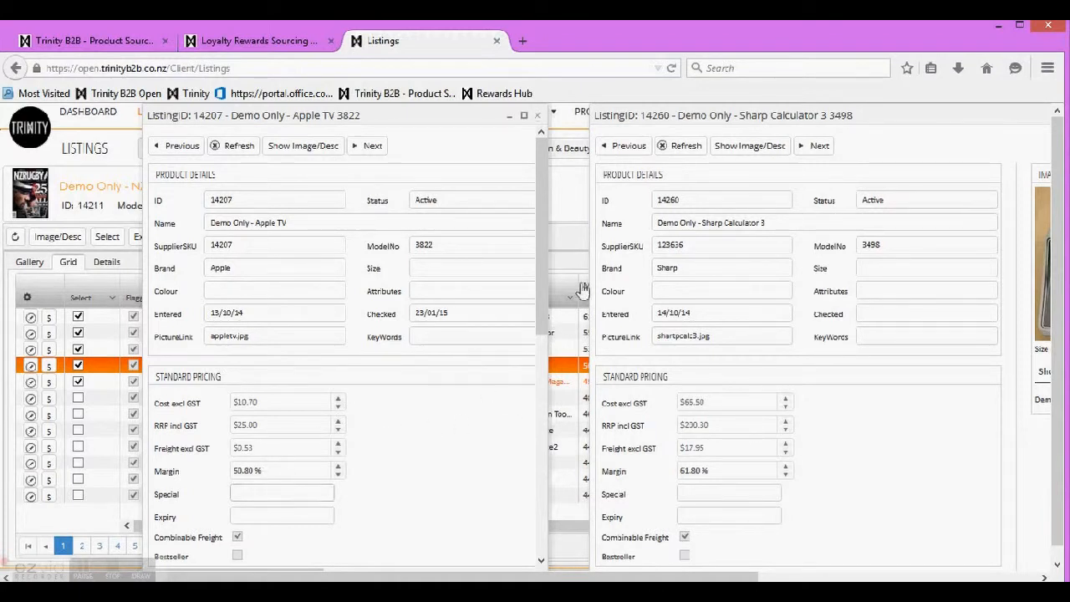
left_click(540, 116)
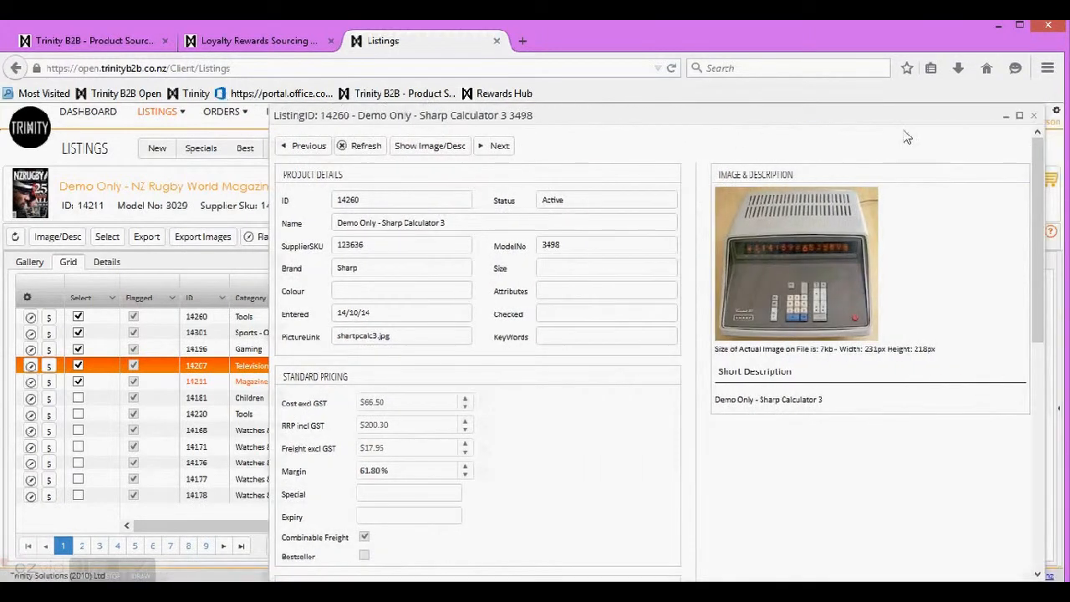
left_click(1034, 115)
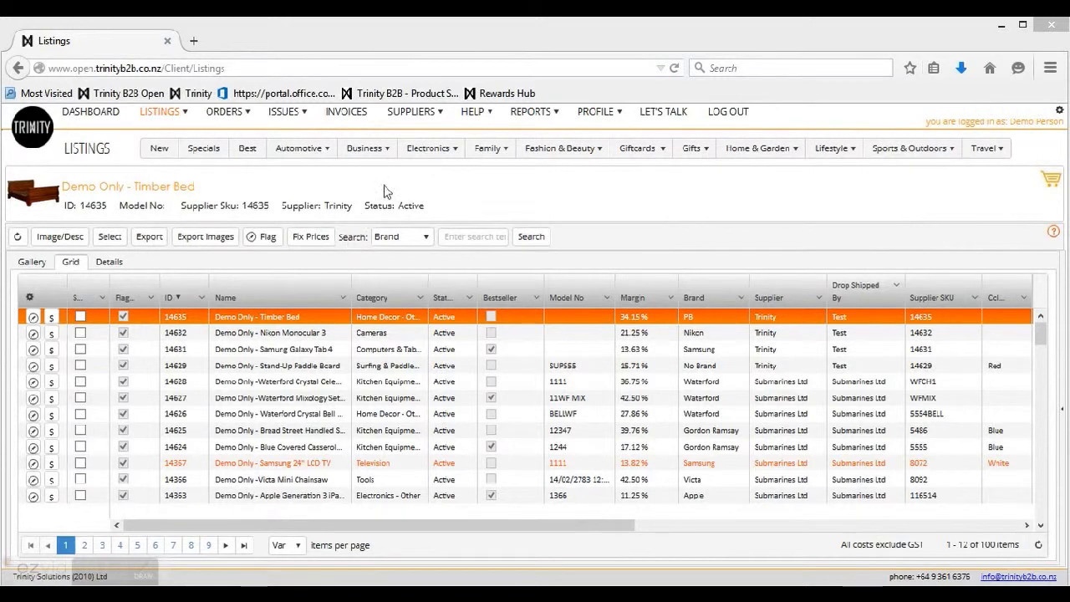
Step: Filter to Electronics > Television and search for suppliers containing 'sub'
mouse_move(457, 153)
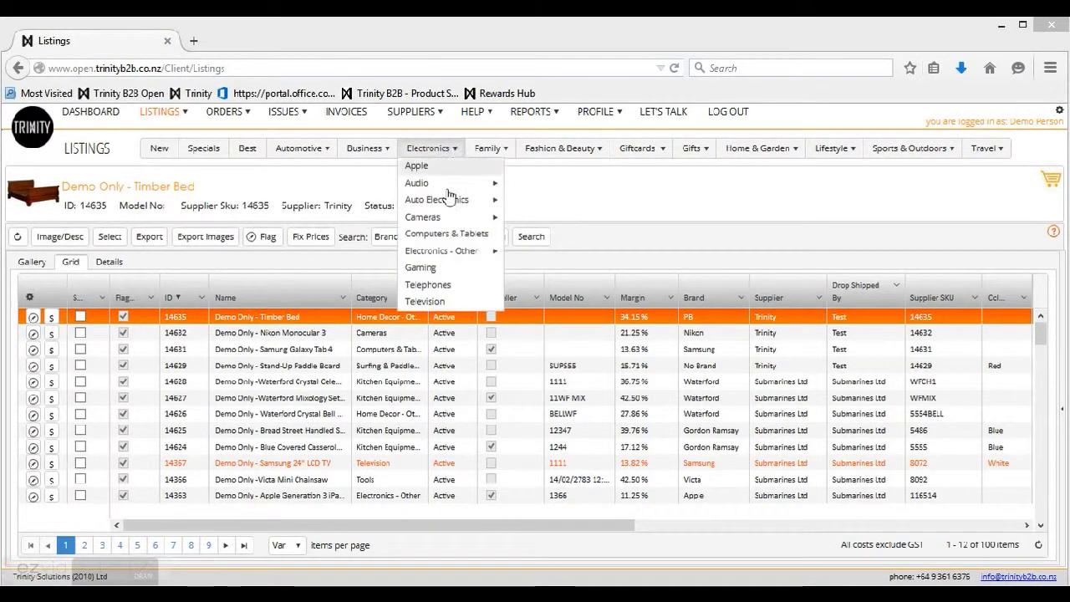
left_click(449, 304)
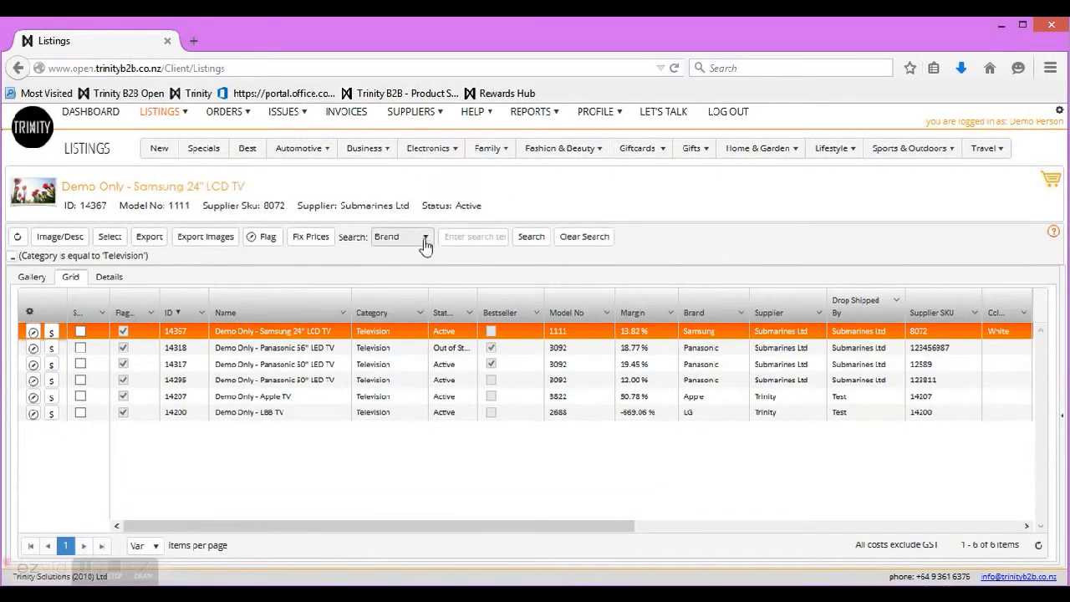
left_click(425, 237)
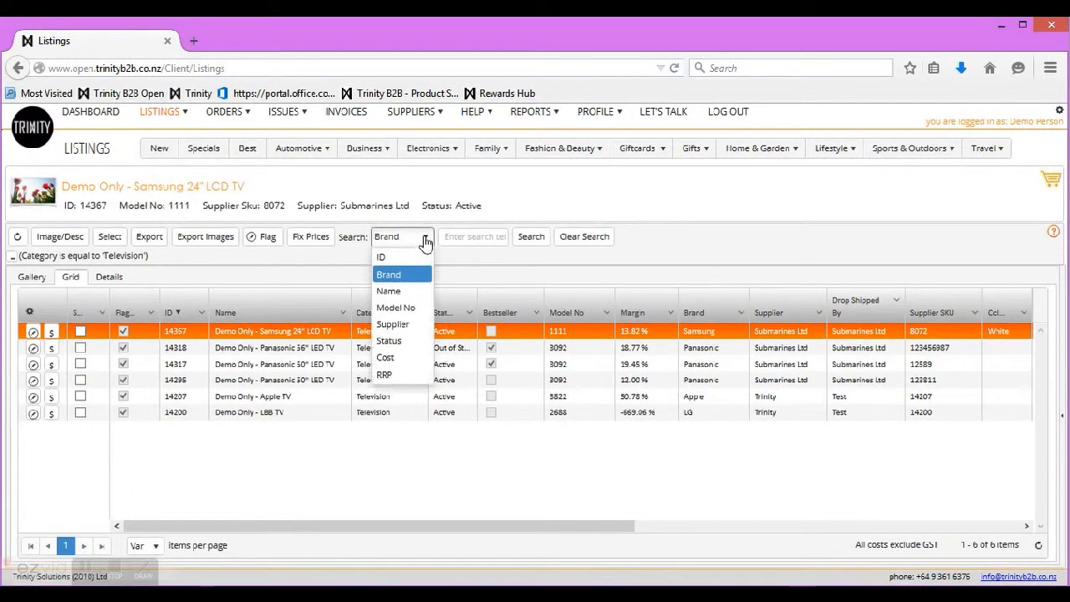
left_click(393, 324)
left_click(463, 234)
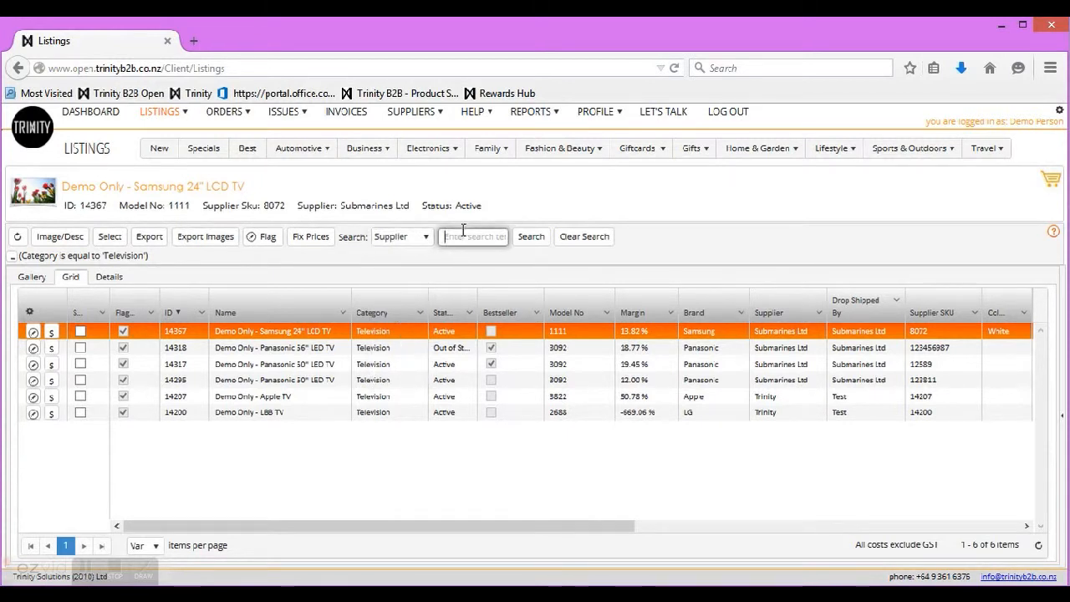
type("pana")
left_click(540, 237)
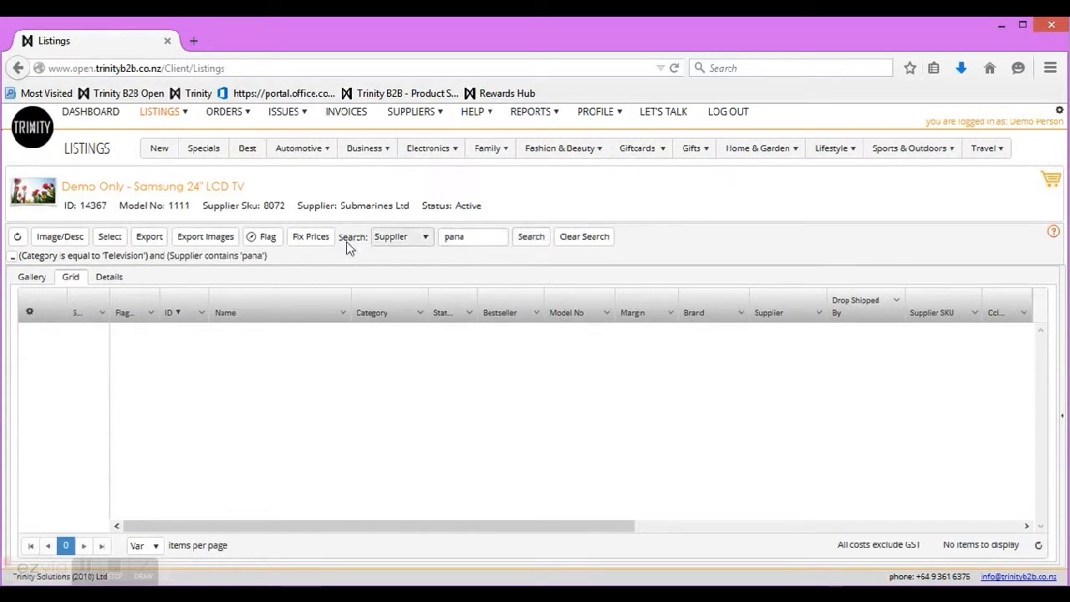
left_click(11, 258)
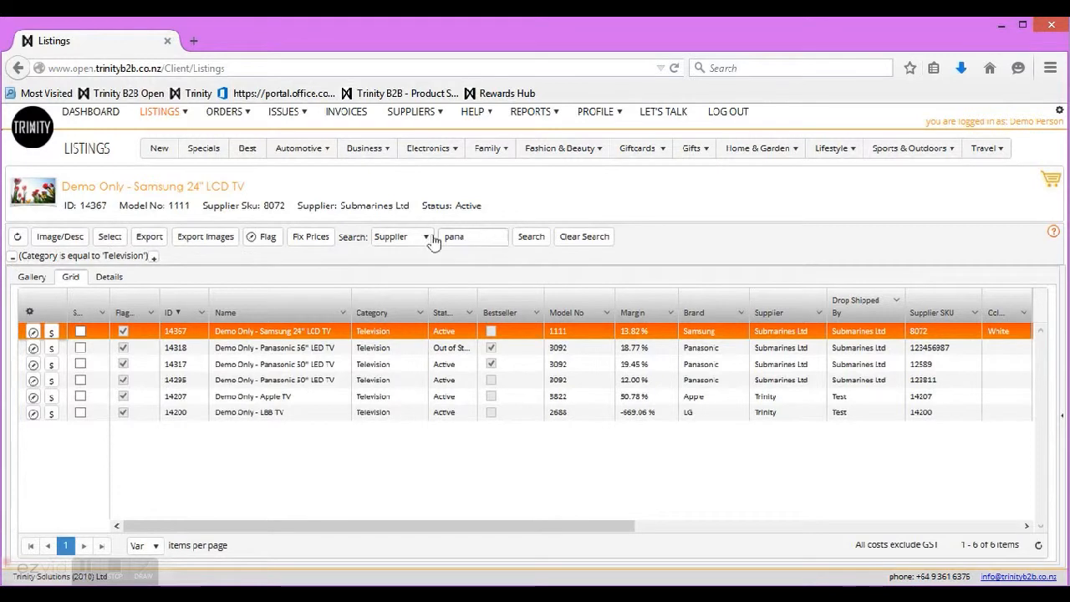
left_click_drag(472, 237, 404, 235)
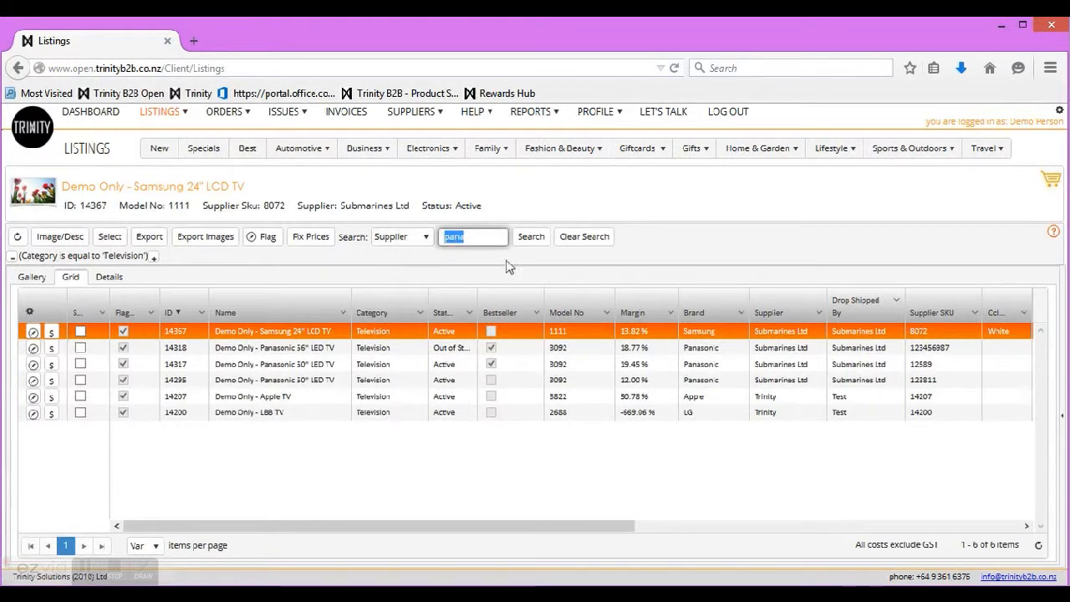
type("sub")
left_click(534, 241)
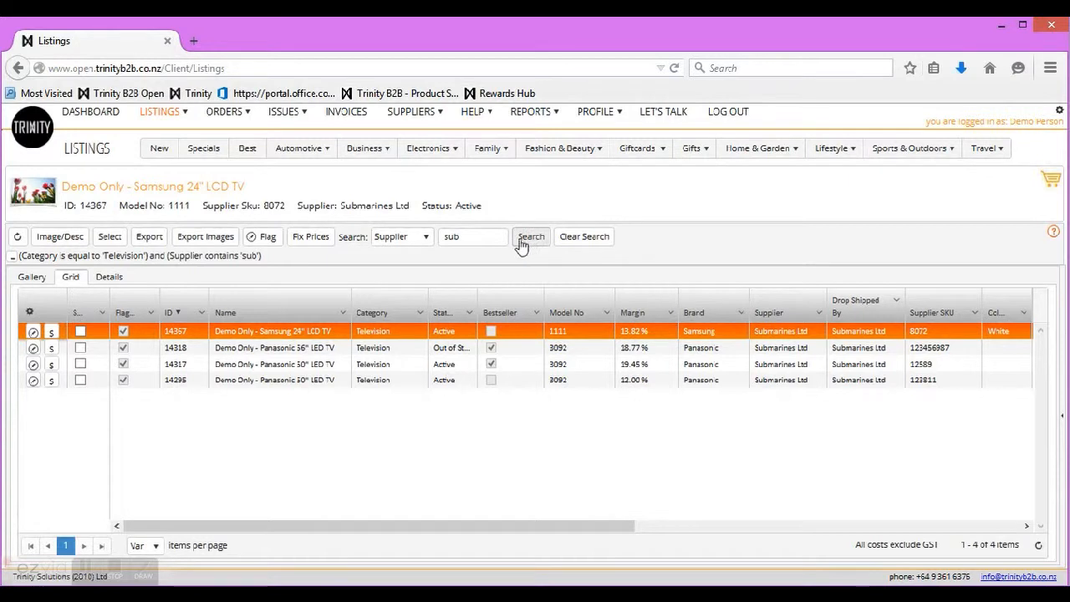
Step: Add a Brand search for 'pana', leaving three Panasonic TVs
left_click(426, 239)
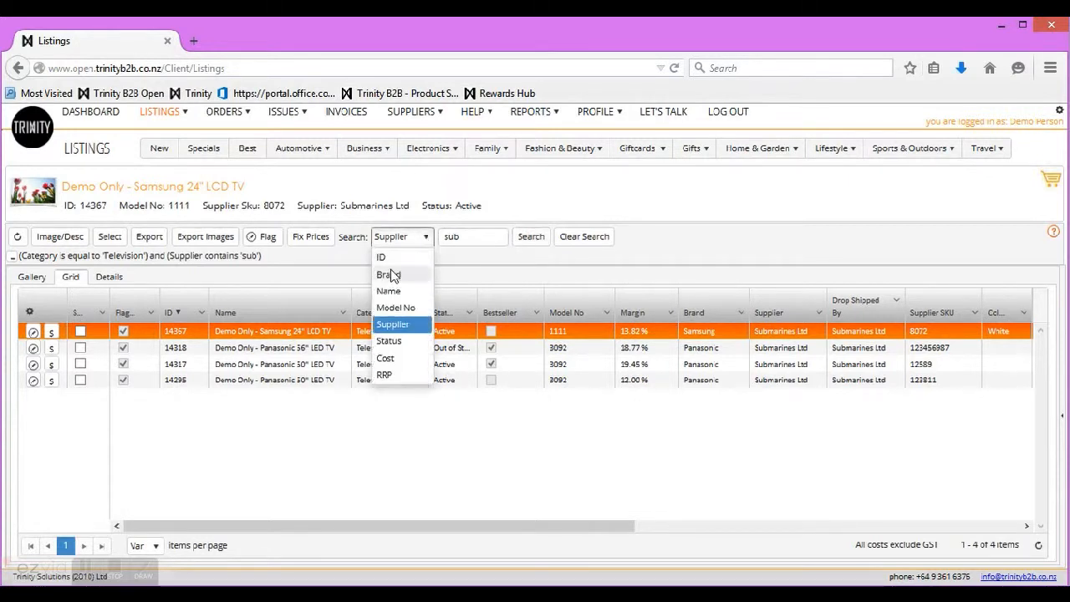
left_click(389, 276)
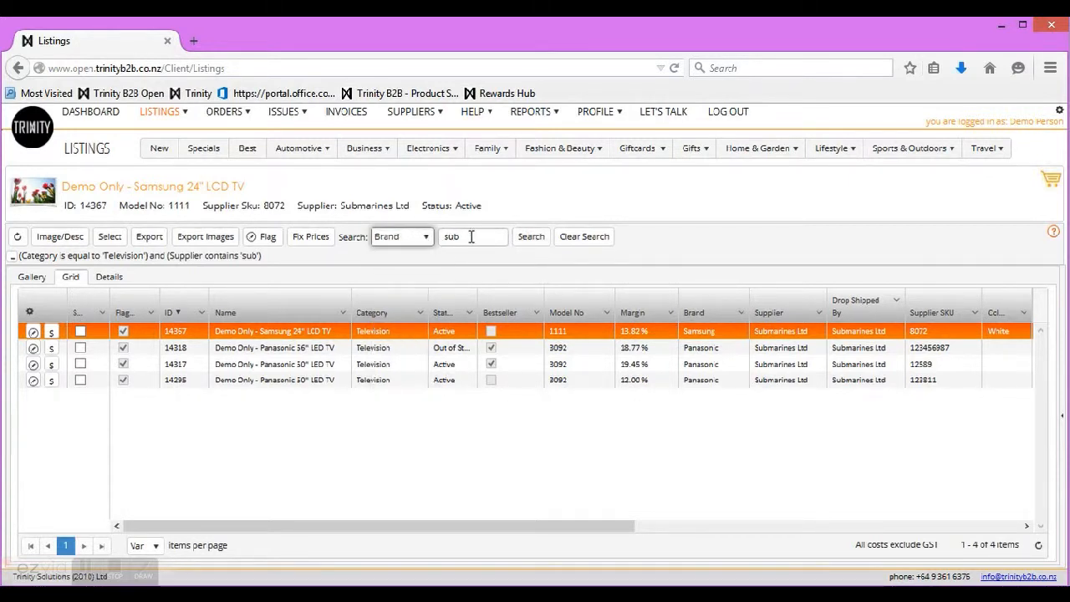
double_click(471, 236)
type("pana")
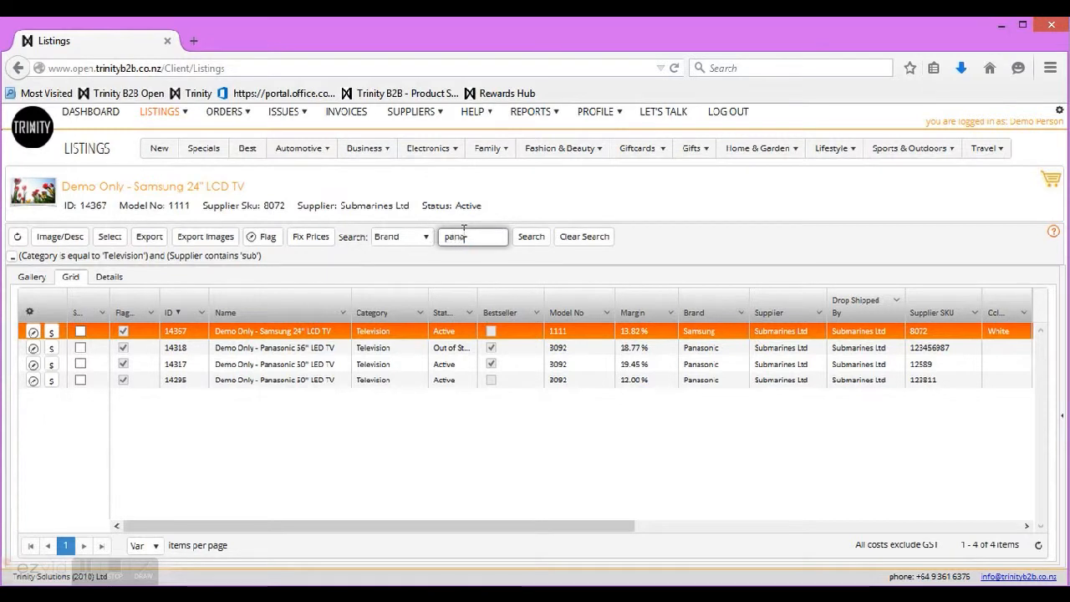
left_click(536, 241)
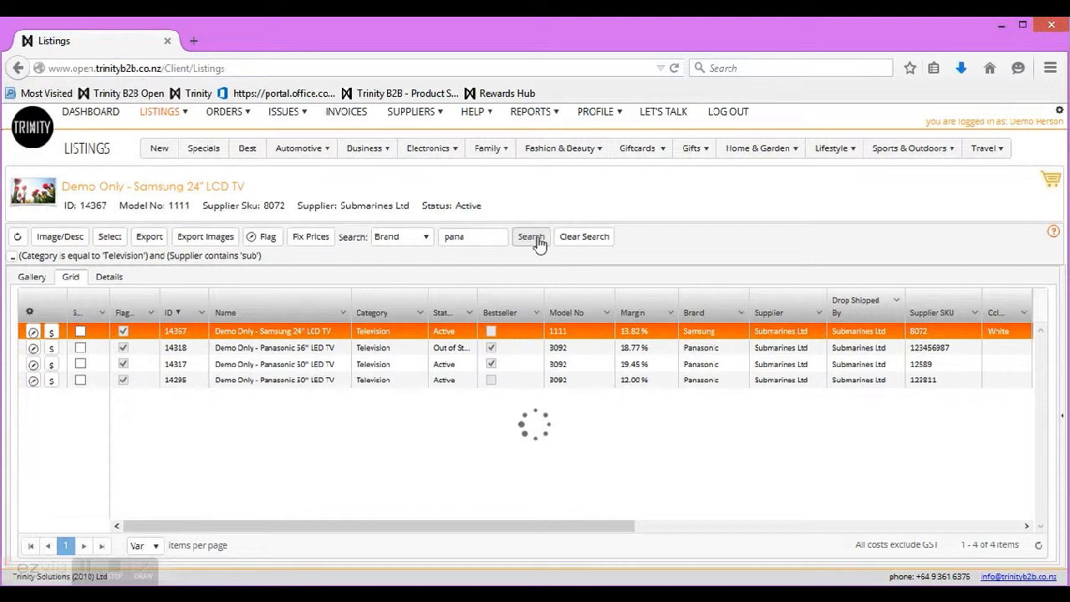
Step: Filter Margin to greater than or equal to 0.15, then clear all searches and filters
left_click(672, 315)
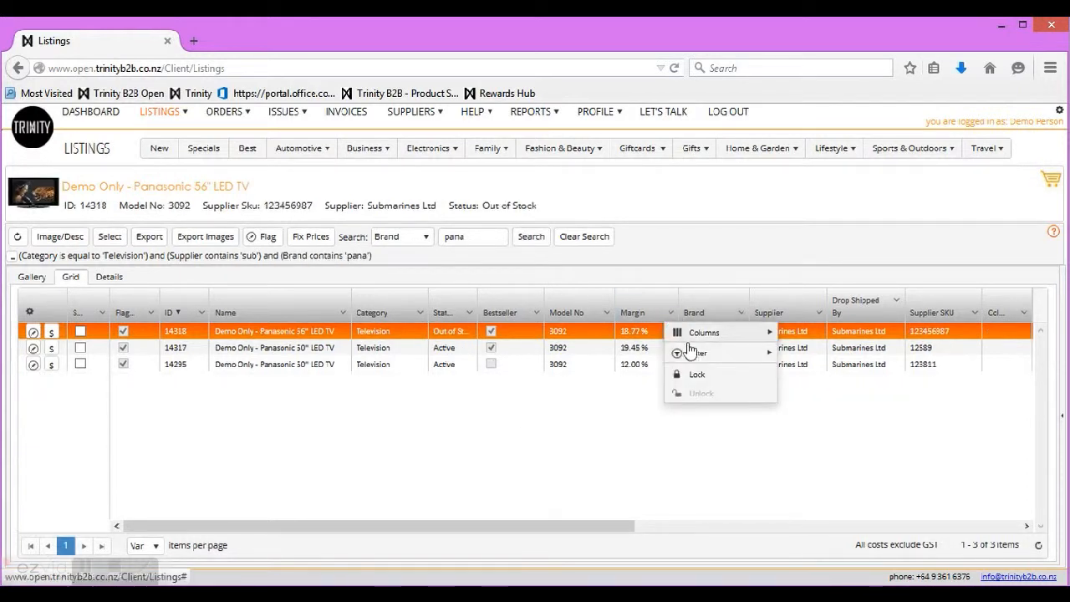
mouse_move(693, 353)
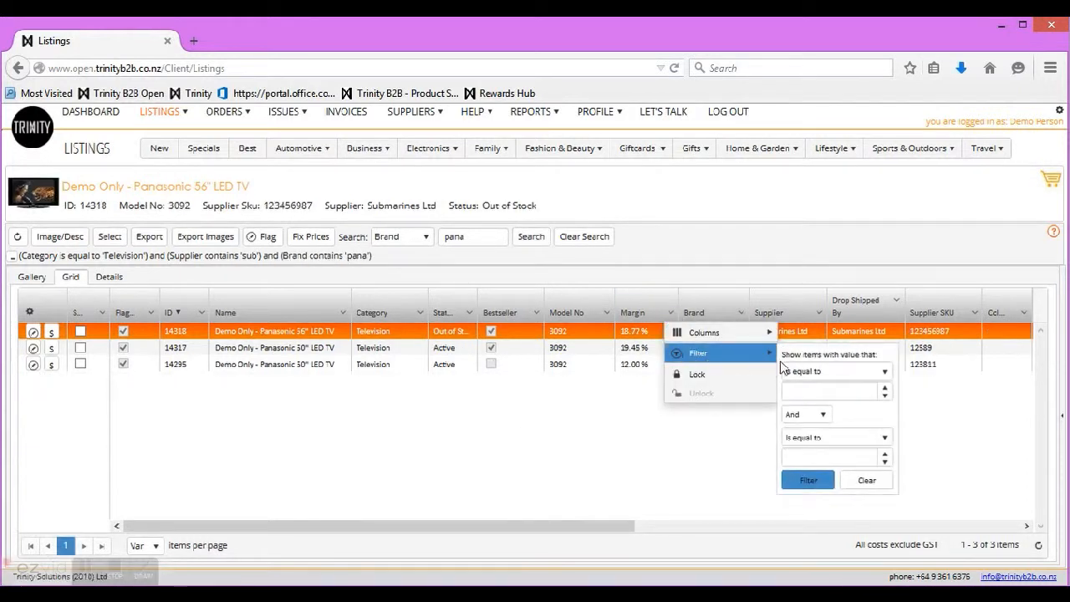
left_click(884, 372)
left_click(838, 426)
left_click(809, 391)
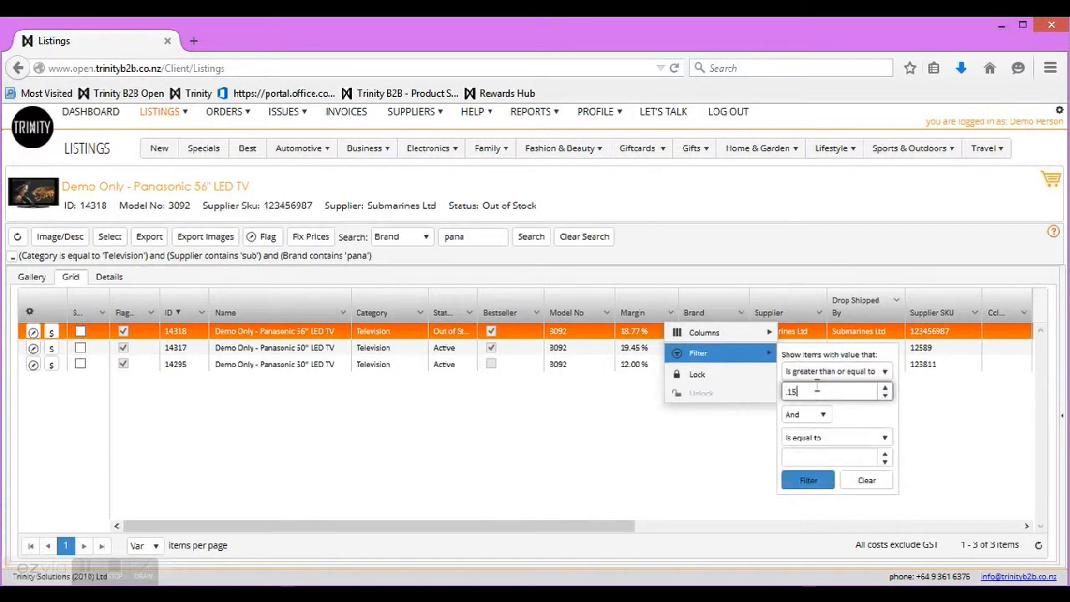
left_click(808, 480)
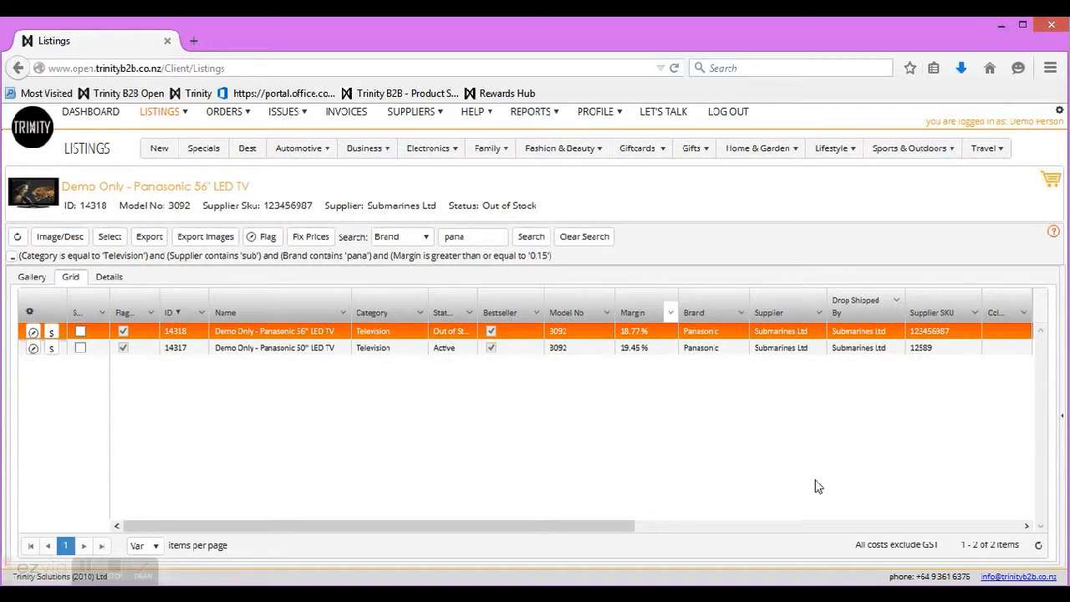
left_click(594, 239)
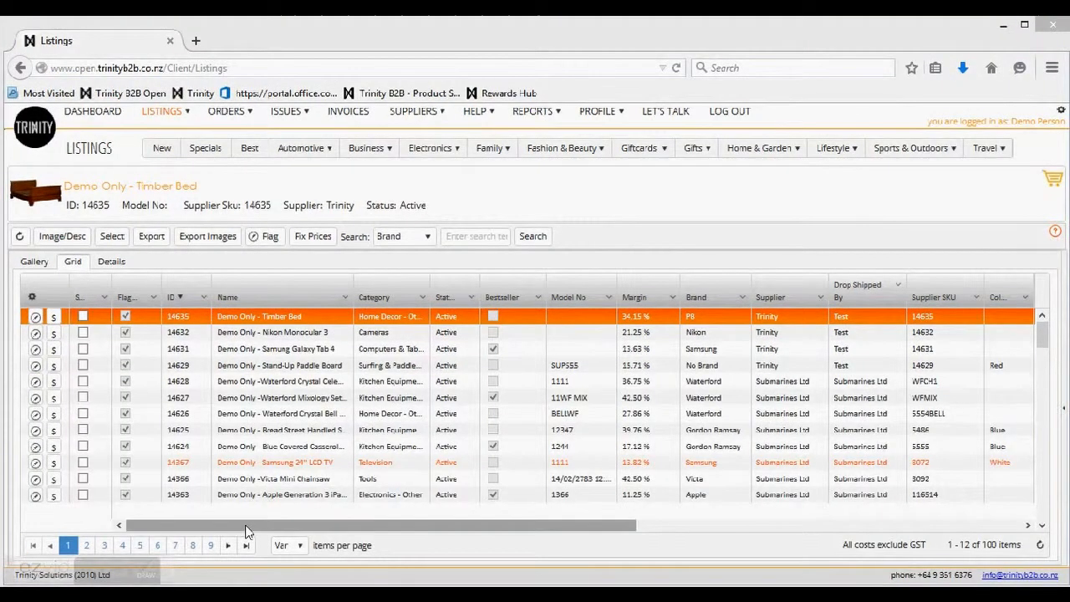
Step: Filter the RRP column to 'Is less than or equal to' 50, narrowing the grid to 17 listings
left_click_drag(247, 531, 559, 525)
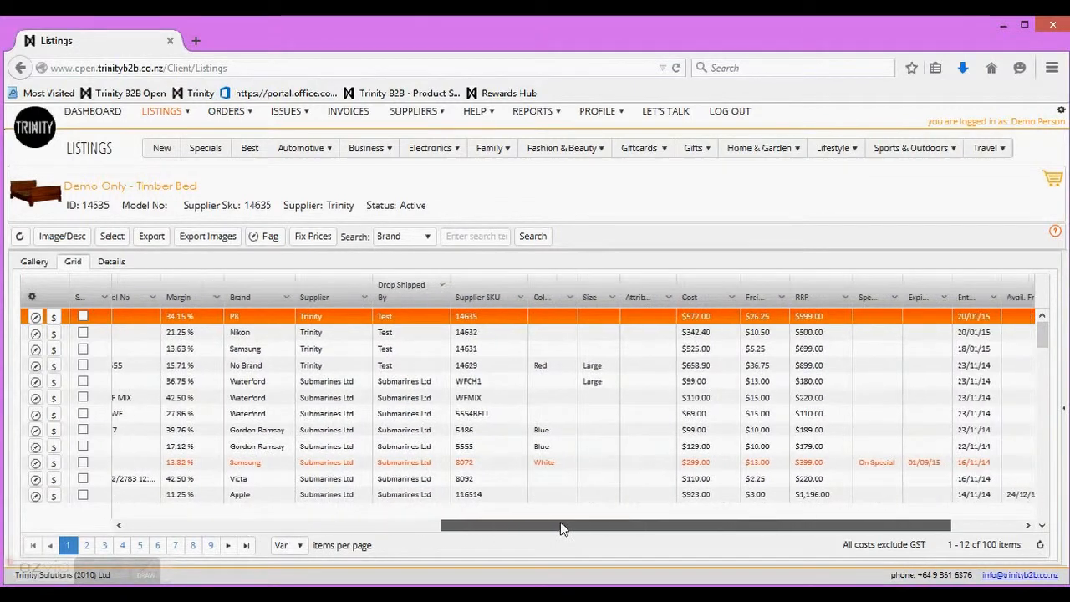
left_click(846, 298)
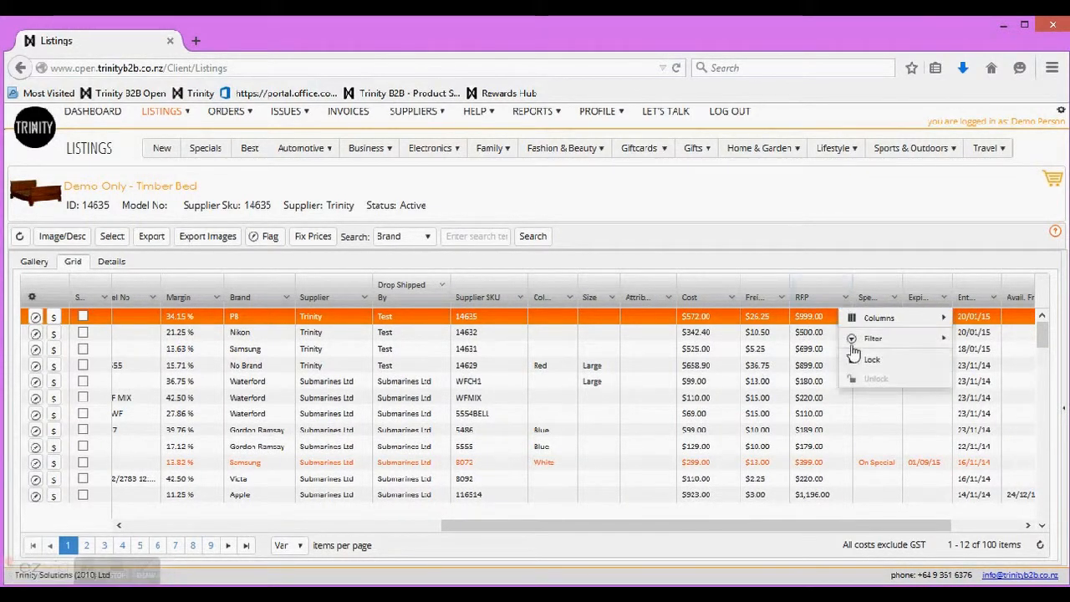
mouse_move(857, 343)
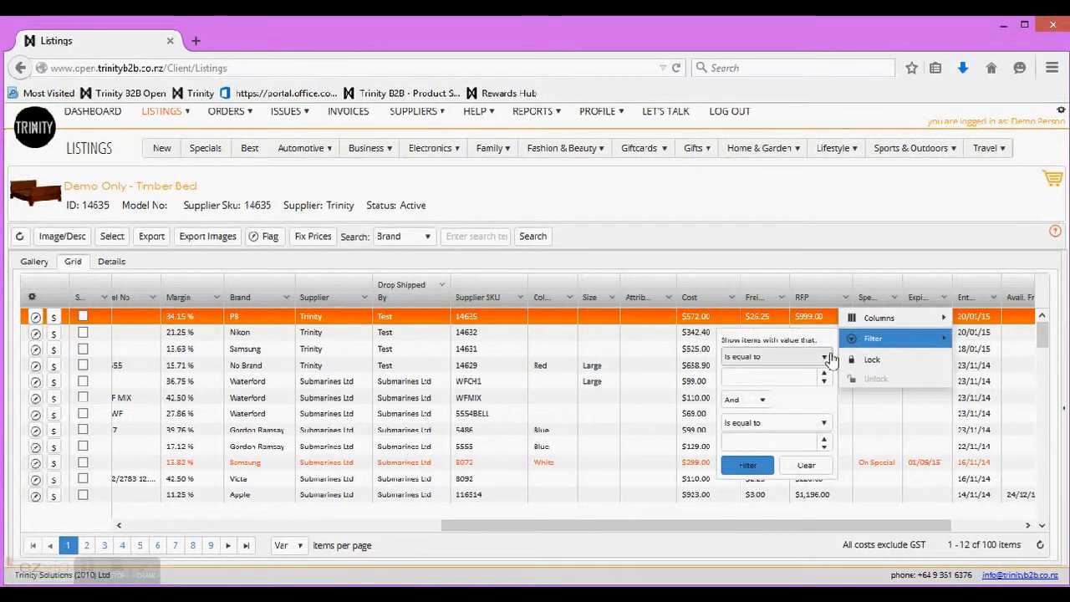
left_click(824, 358)
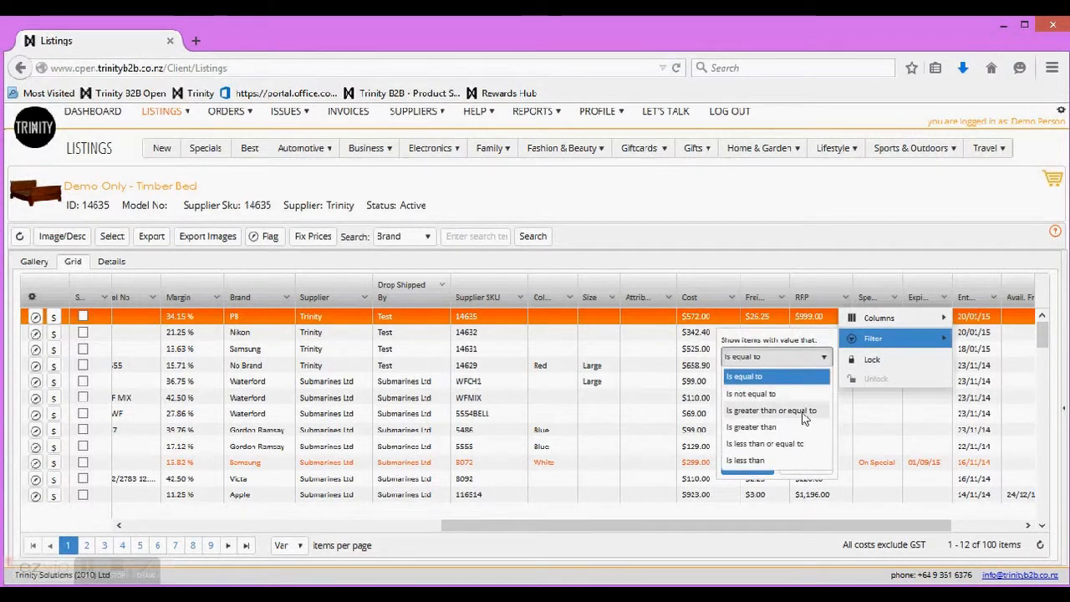
left_click(789, 448)
left_click(739, 377)
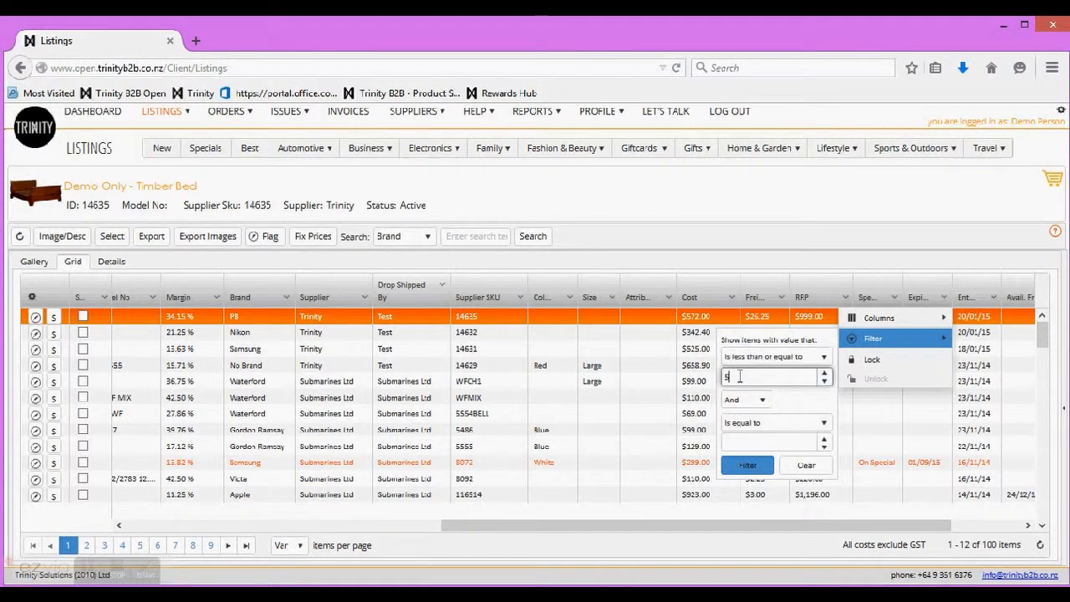
left_click(748, 465)
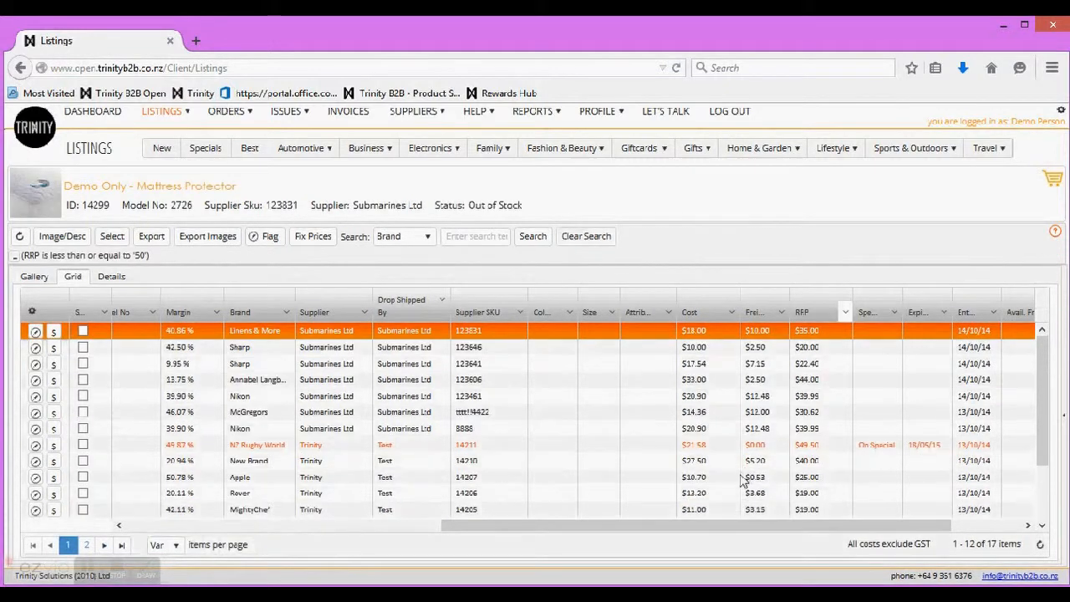
left_click_drag(628, 529, 251, 528)
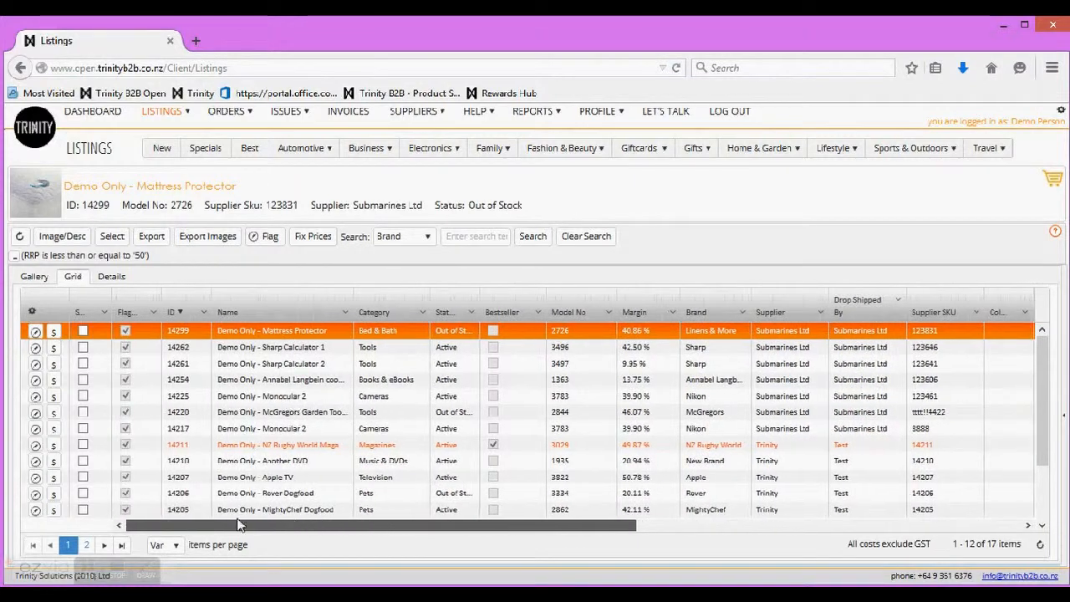
Step: Add a Status filter 'Does not contain' ou to exclude out-of-stock listings
left_click(471, 312)
mouse_move(491, 353)
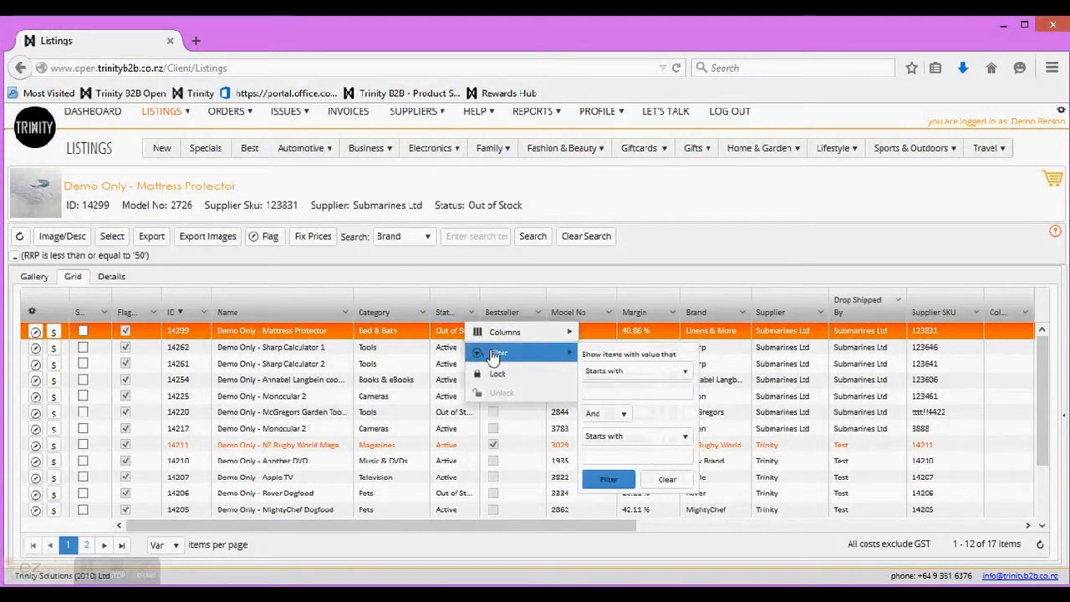
left_click(686, 377)
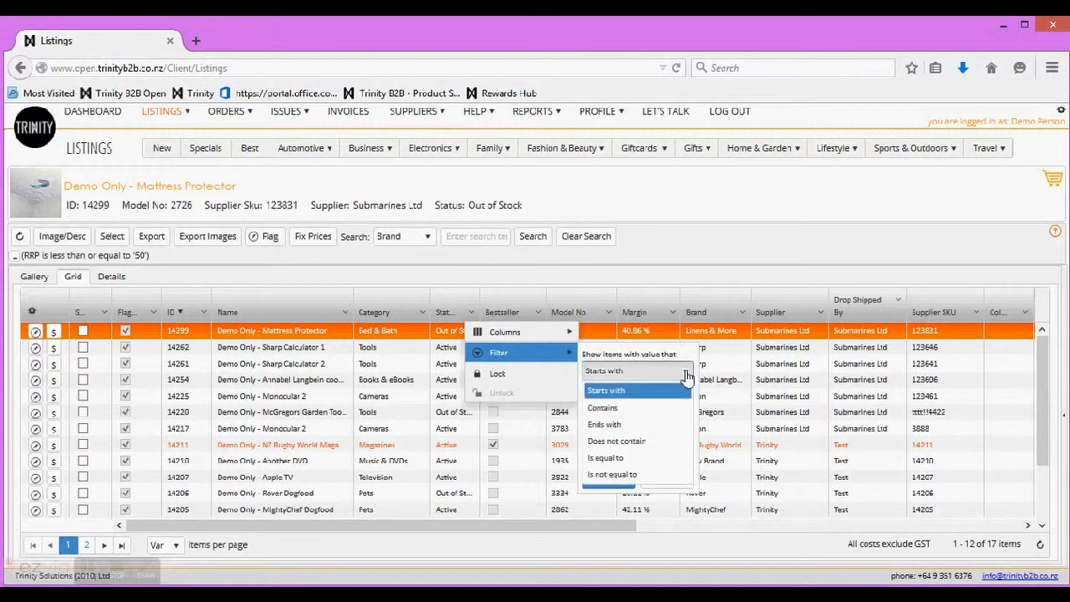
left_click(631, 440)
left_click(623, 391)
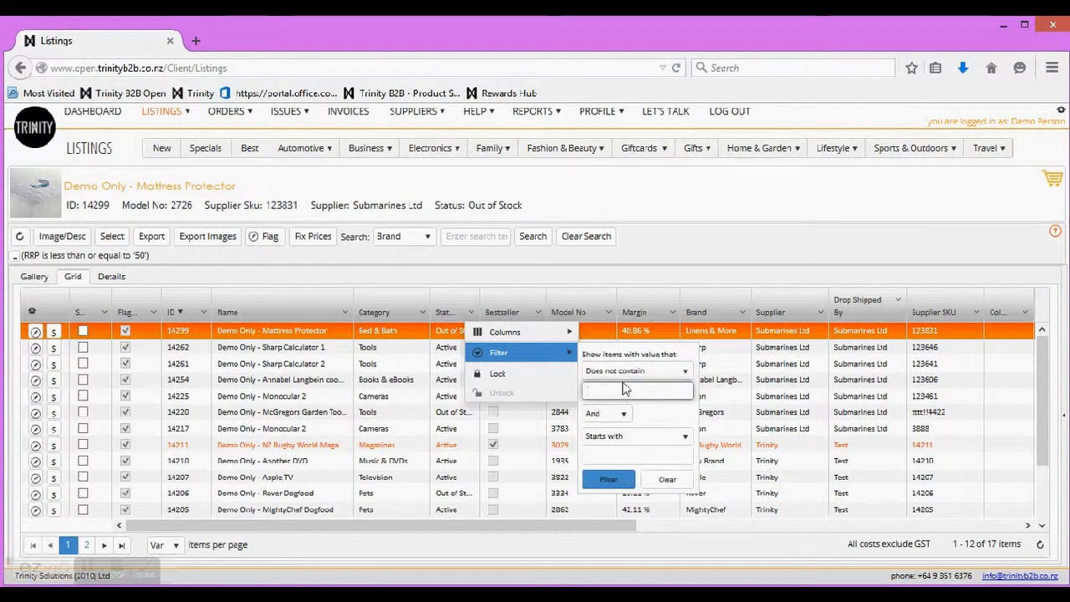
type("out")
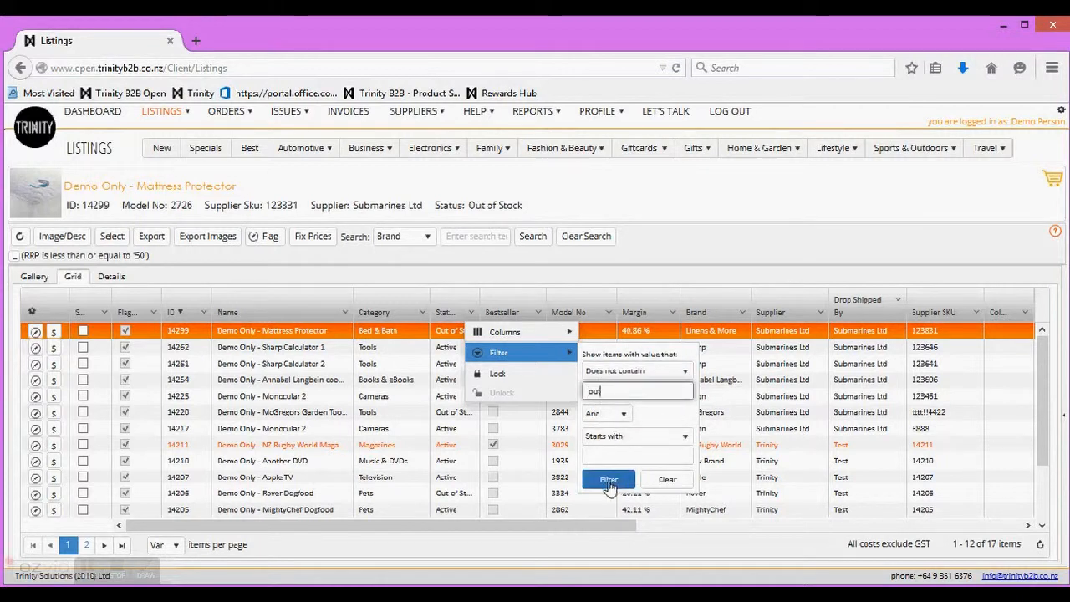
left_click(608, 480)
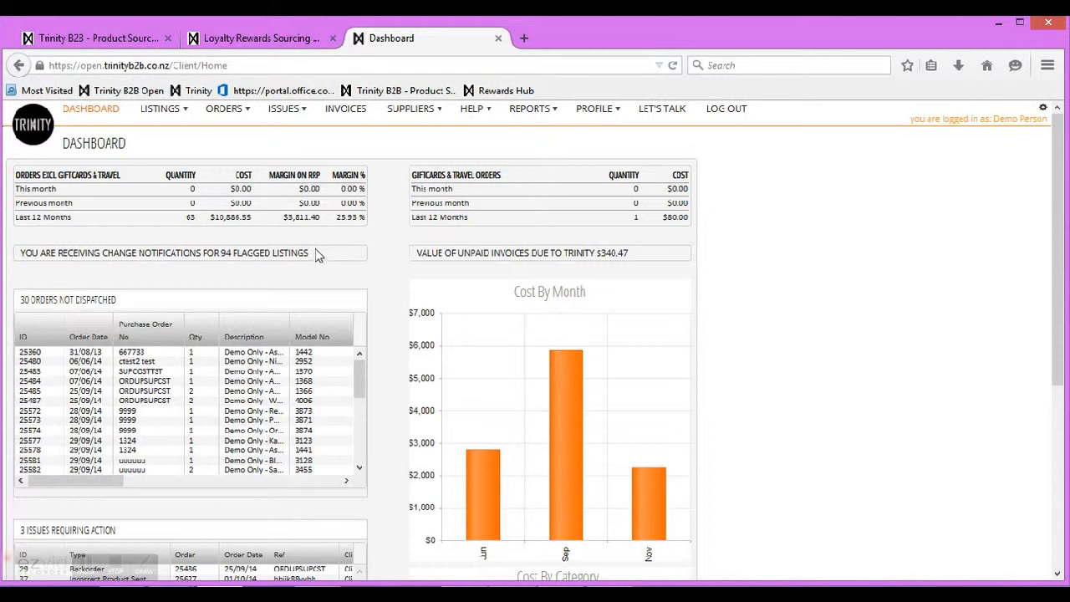
Step: Sign out using the LOG OUT link in the top navigation bar
left_click(709, 114)
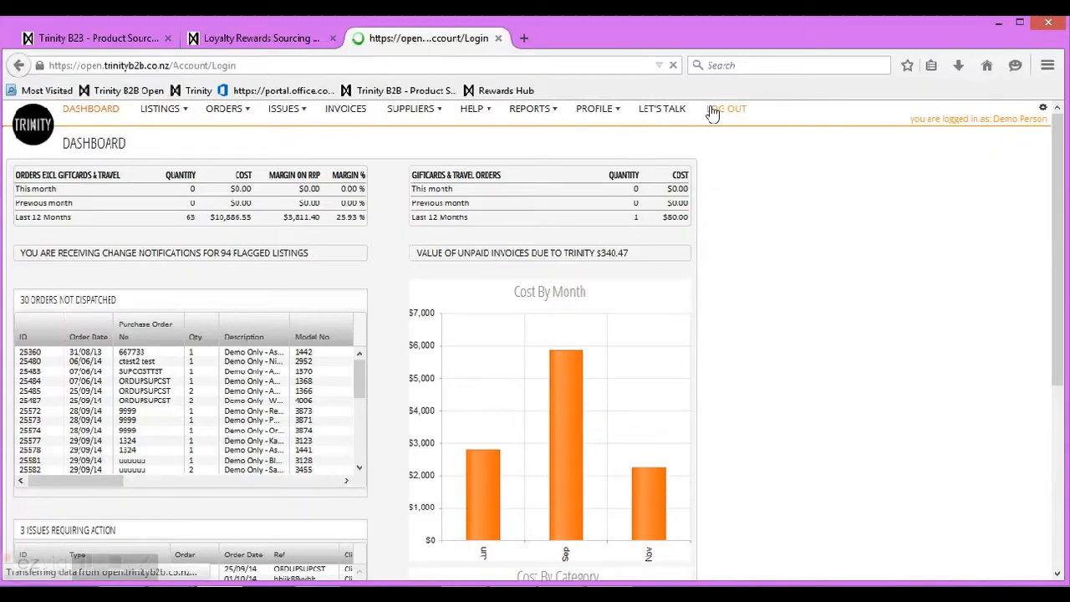